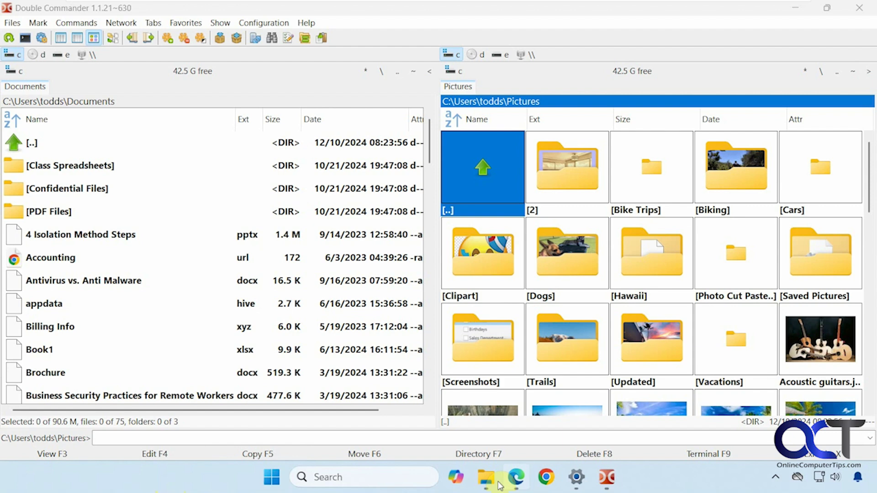
Step: Glance over the download page in the browser, then return to Double Commander
click(516, 478)
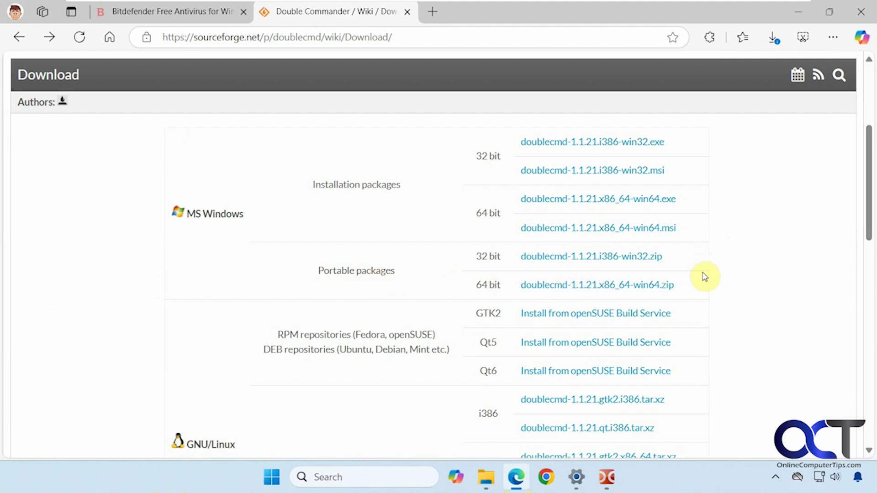
scroll(707, 304, down, 9)
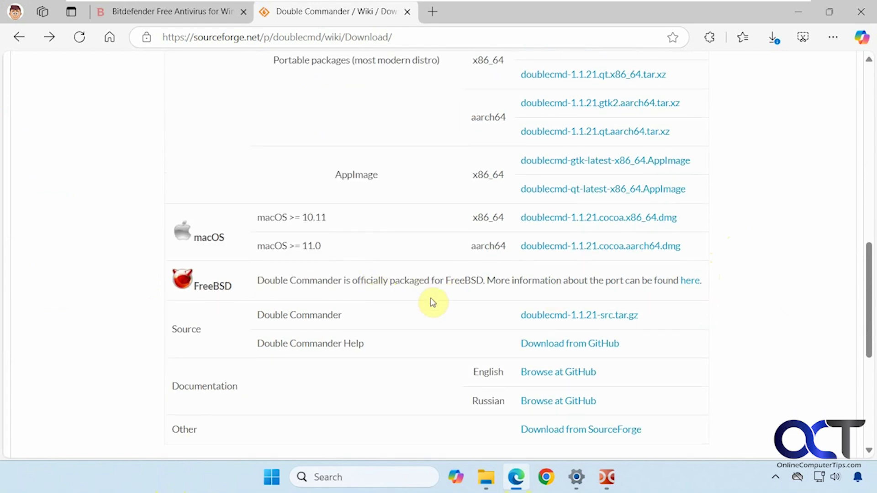
click(799, 12)
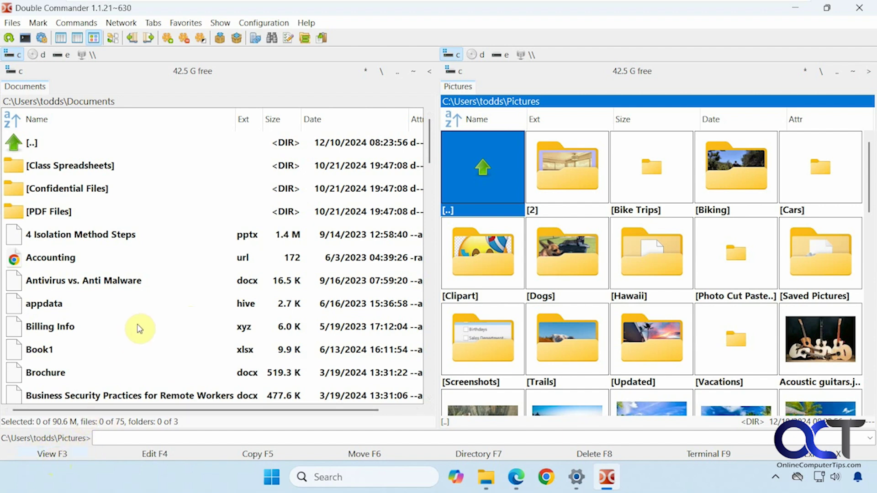
Step: Preview Drag and Drop.txt and the Cybersecurity Awareness Orientation PDF in the viewer
scroll(139, 329, down, 2)
scroll(139, 329, down, 1)
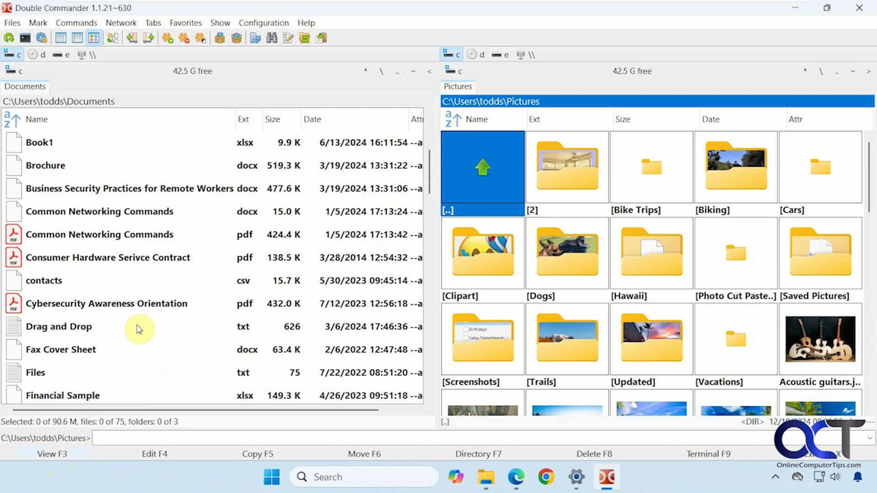
click(139, 329)
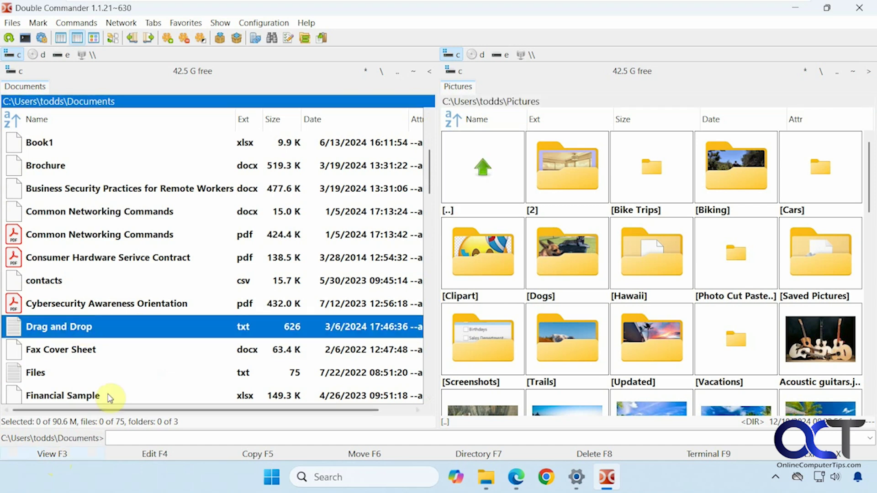
click(65, 454)
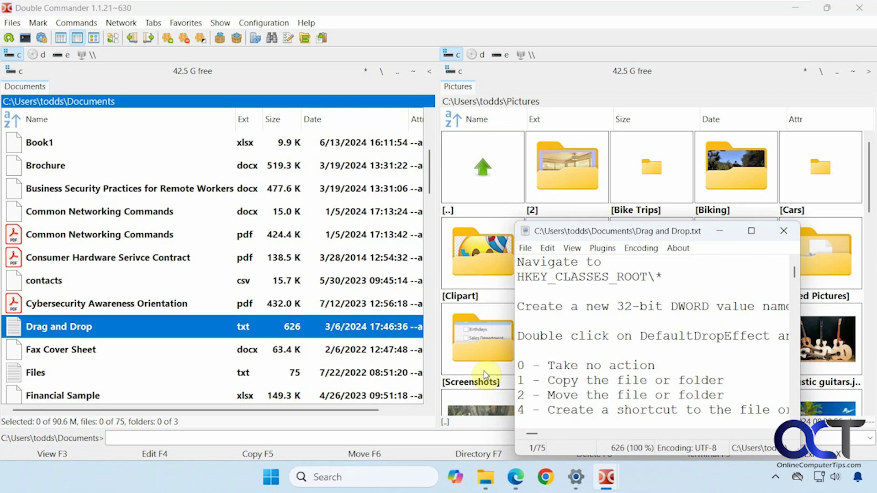
click(784, 231)
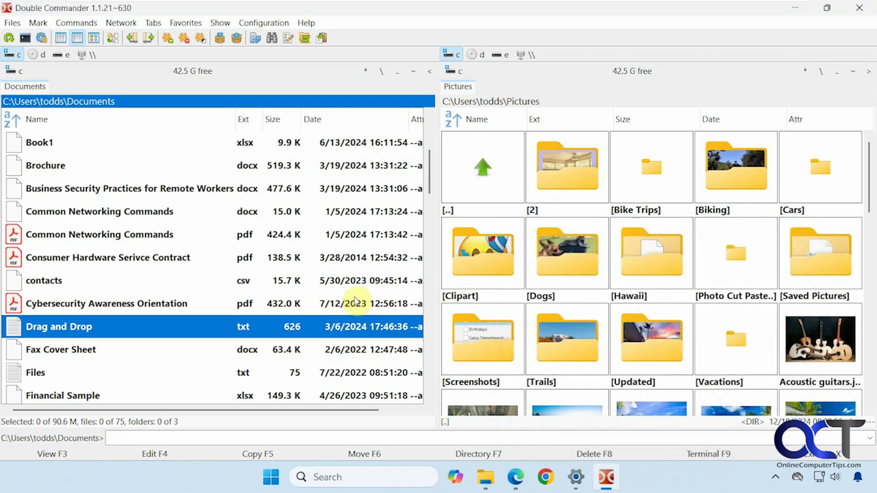
click(136, 305)
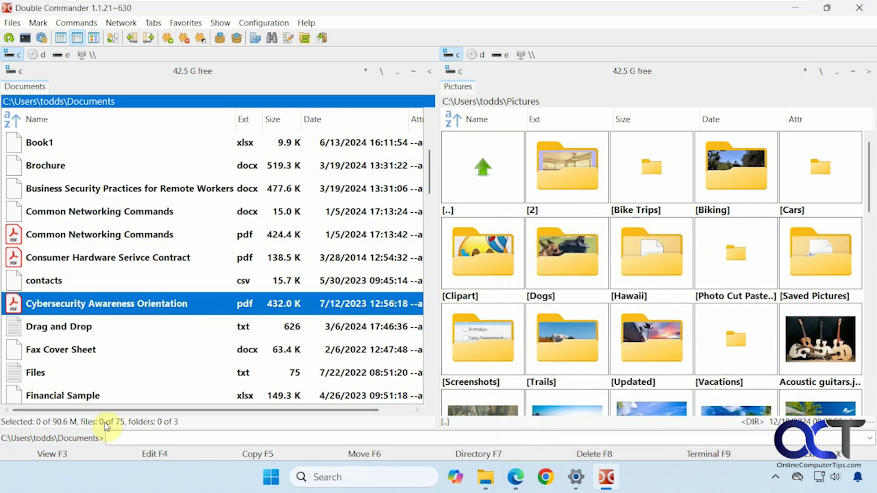
click(67, 454)
scroll(611, 337, down, 8)
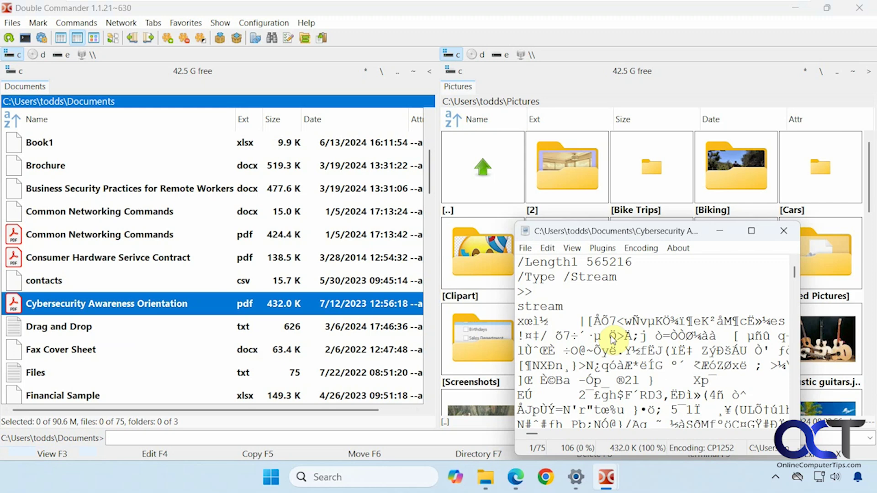
click(783, 236)
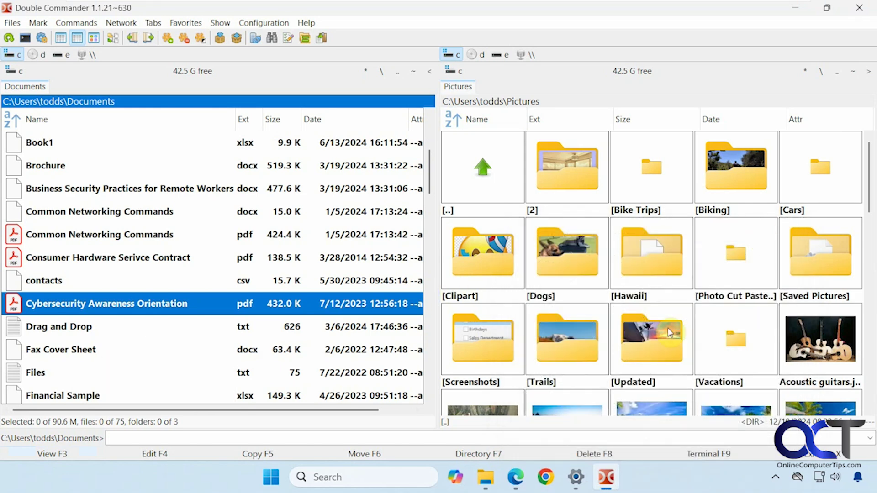
Step: View the Jumps.jpg picture in the image viewer
scroll(670, 325, down, 6)
click(577, 271)
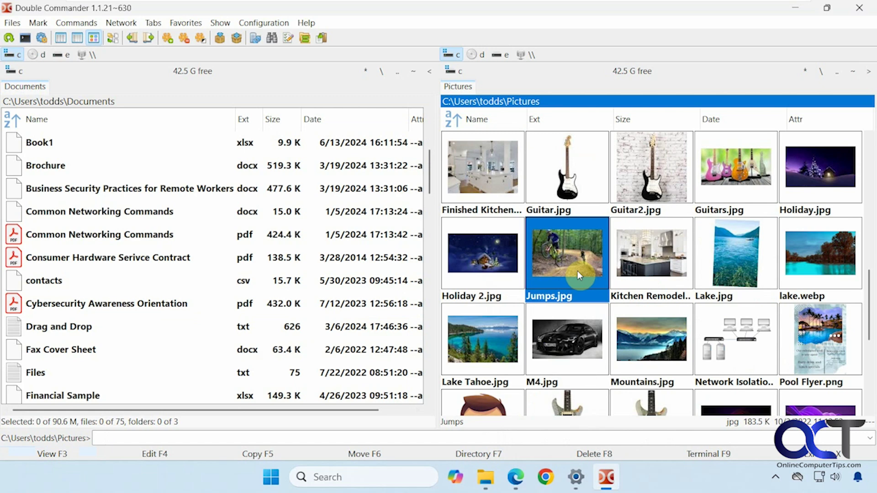
click(57, 456)
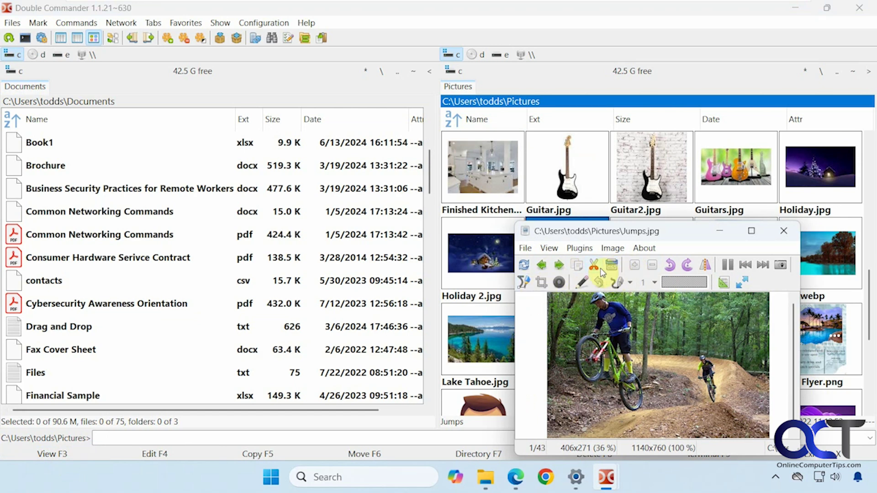
click(785, 238)
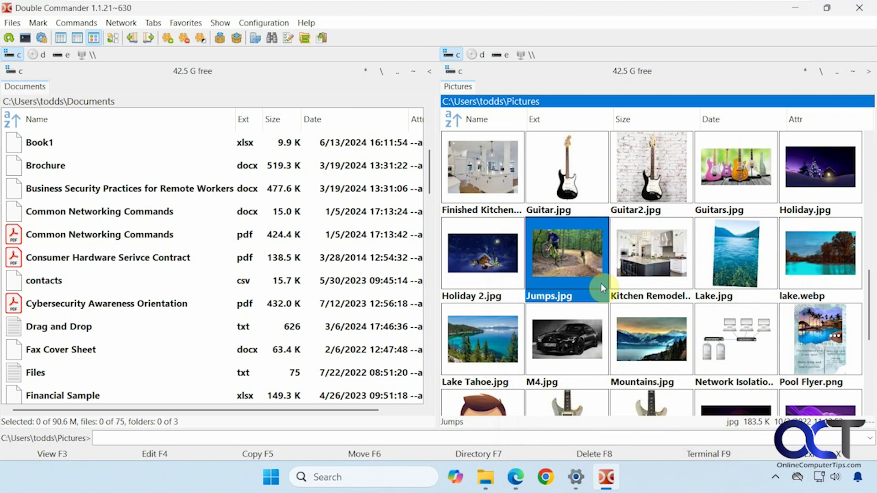
Step: Open Jumps.jpg and Drag and Drop.txt in the internal editor, closing each
scroll(606, 256, up, 3)
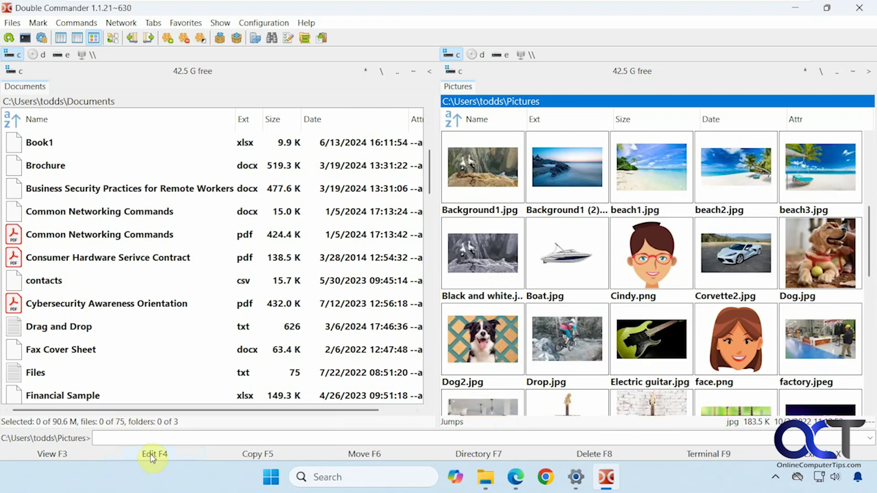
click(152, 455)
scroll(555, 357, down, 6)
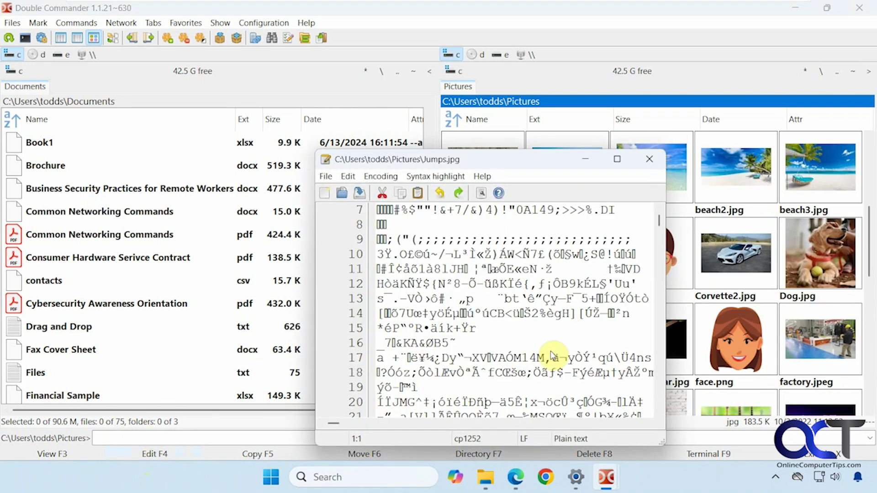
click(650, 159)
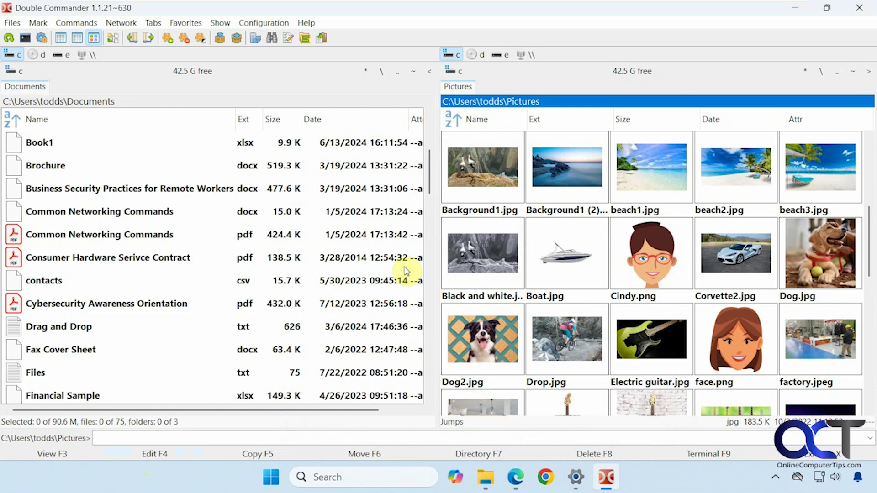
click(81, 329)
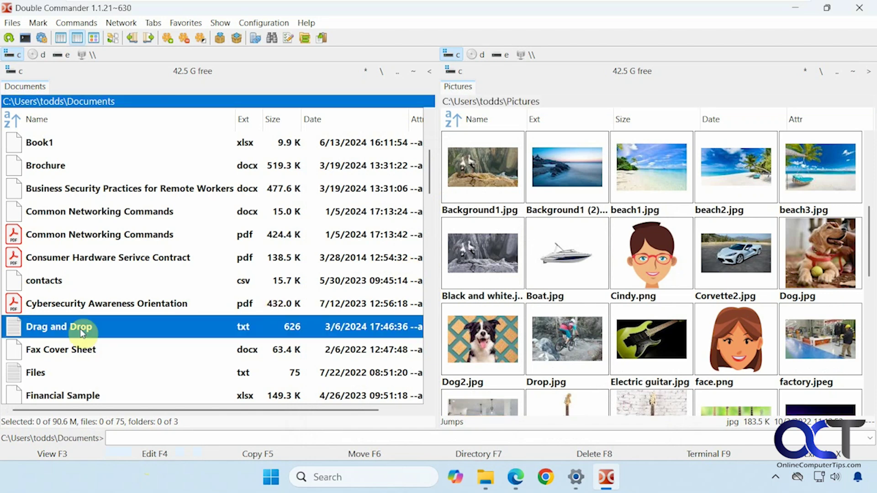
click(158, 452)
click(649, 159)
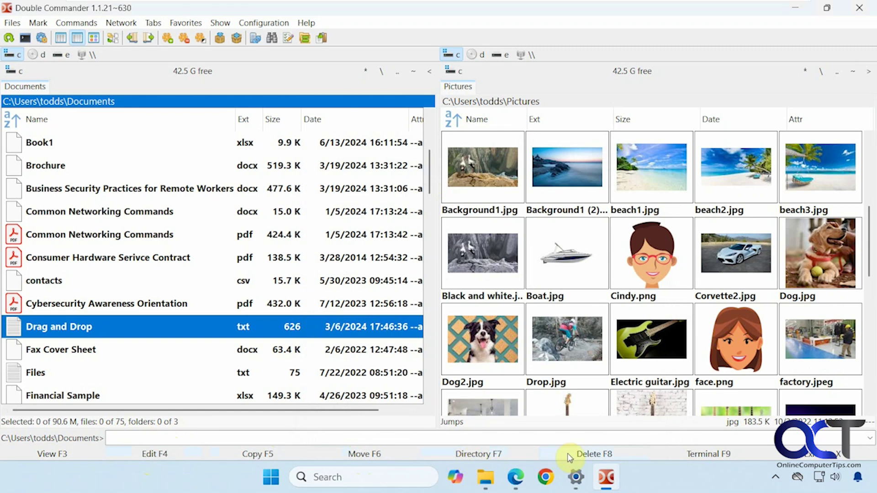
Step: Try a command prompt in Documents and the empty command-line history list
click(704, 458)
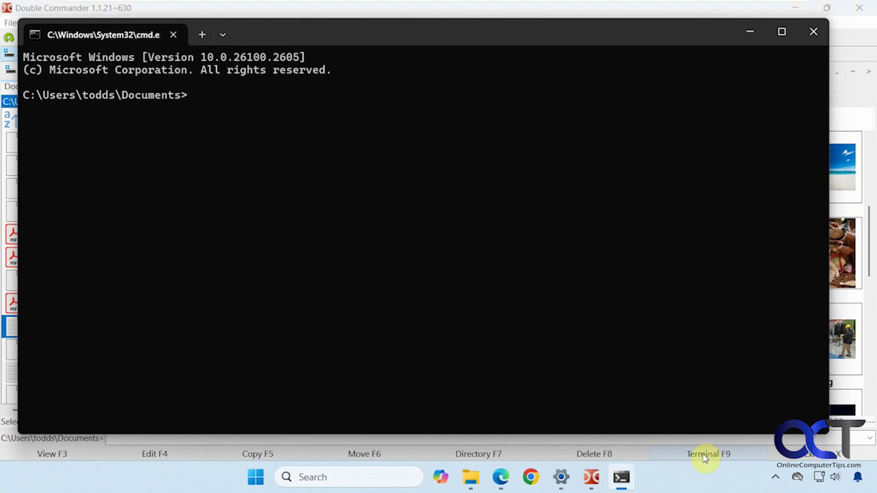
click(821, 43)
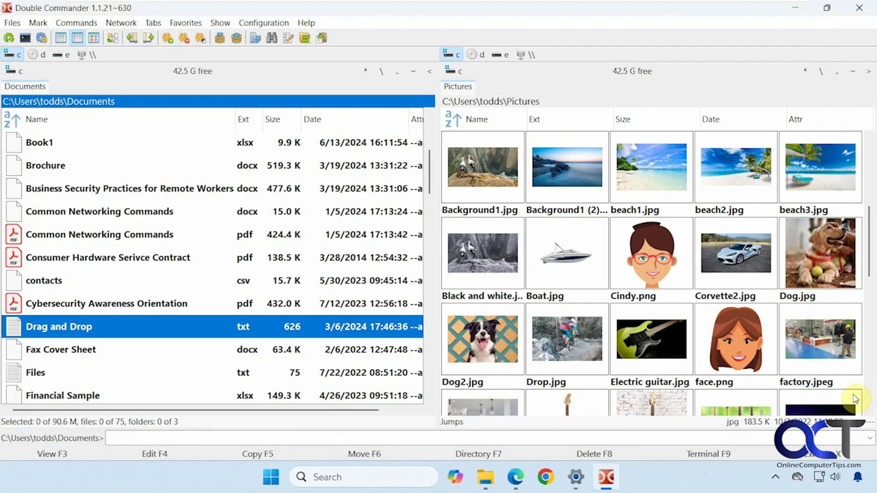
click(870, 439)
click(871, 441)
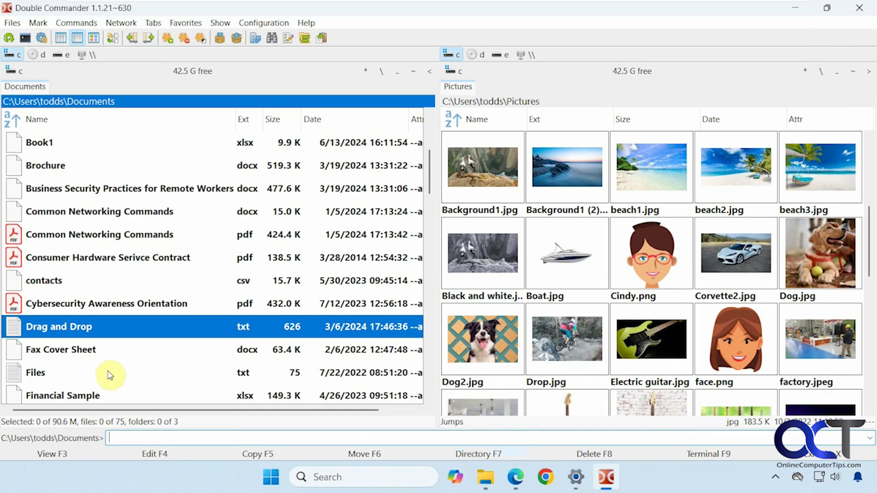
Step: Load the My Tabs favorite tab set from the Documents tab's Tabs menu
right_click(31, 92)
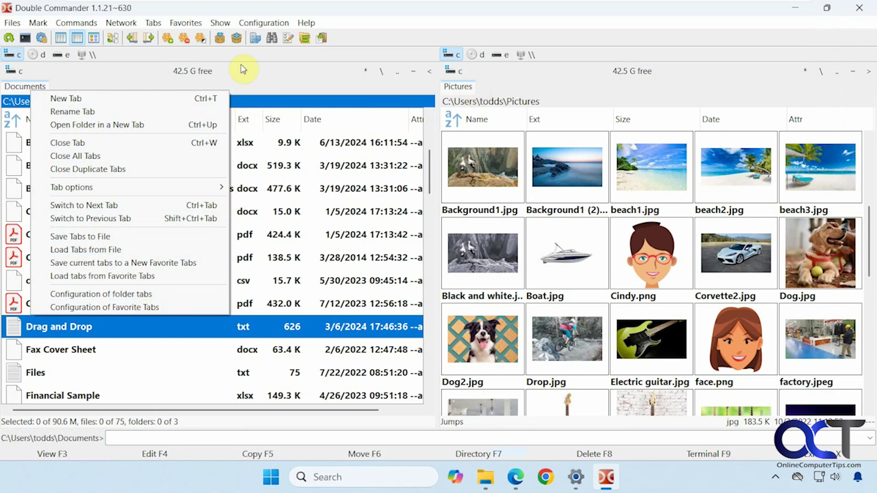
click(153, 22)
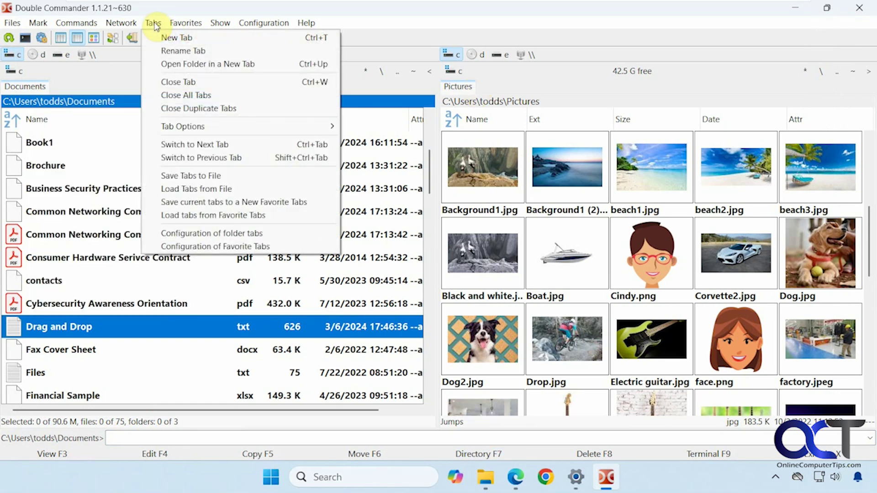
click(185, 216)
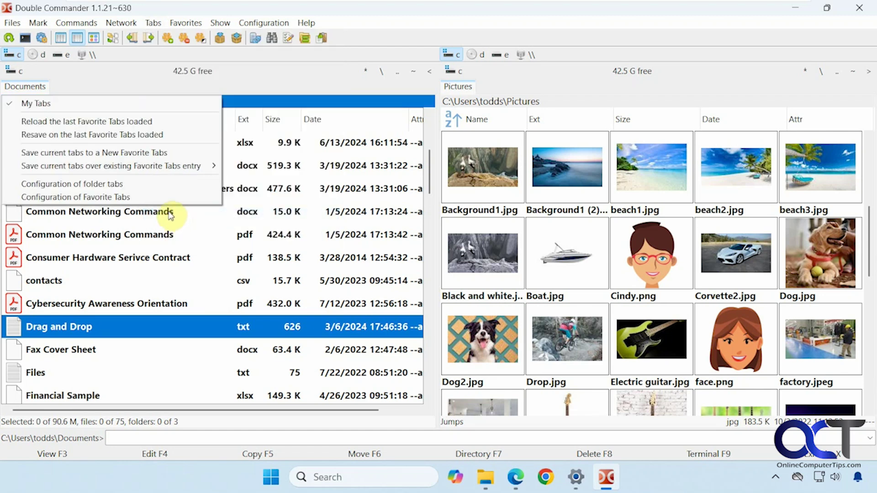
click(50, 109)
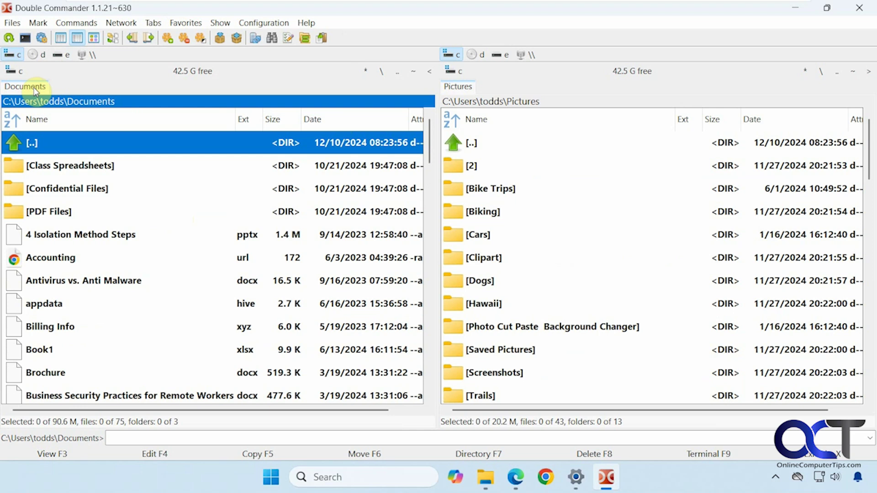
Step: Mirror the left folder on the right, then go up to todds and into Pictures
mouse_move(196, 219)
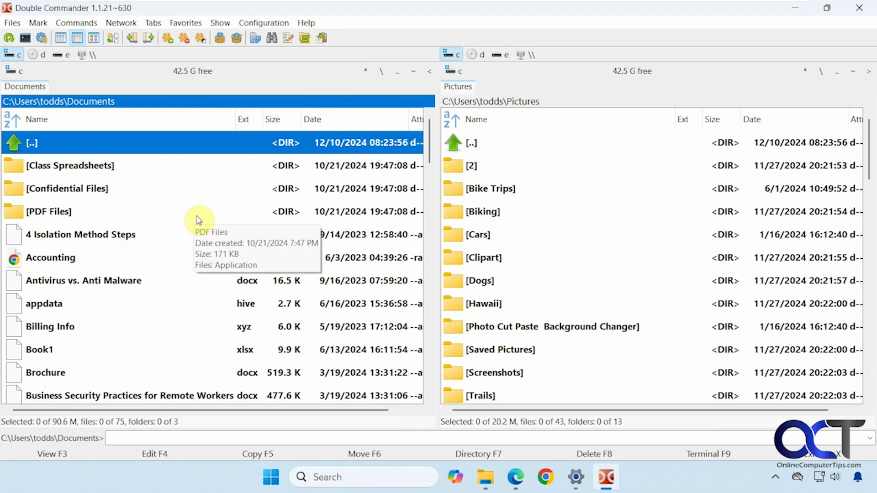
click(869, 76)
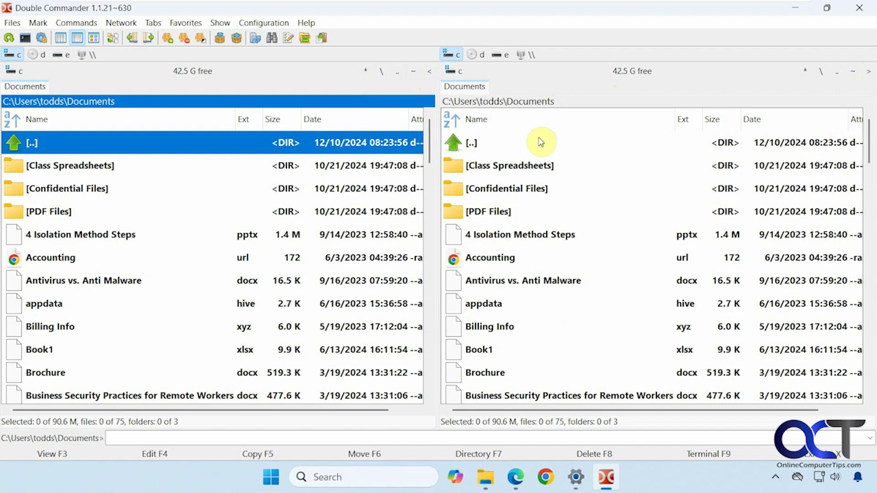
click(473, 146)
double_click(473, 146)
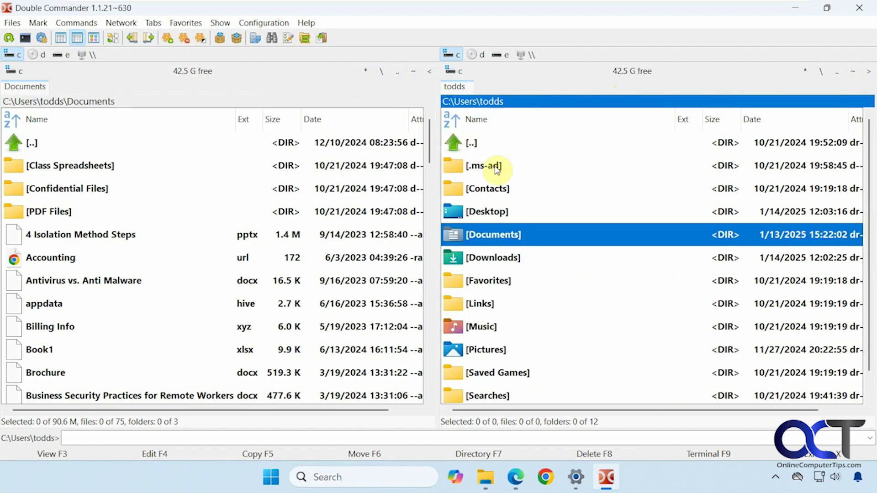
double_click(503, 349)
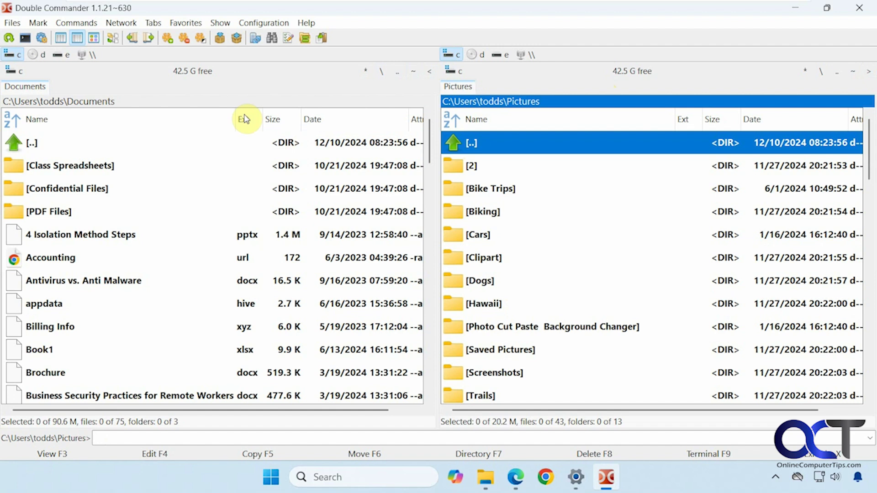
Step: Switch the left panel through the VFS list, drive e, and back to drive c
click(88, 57)
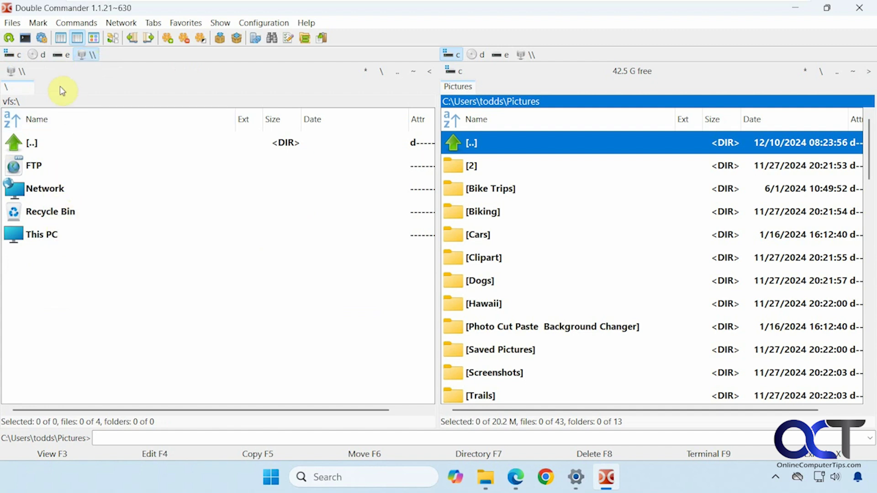
click(17, 58)
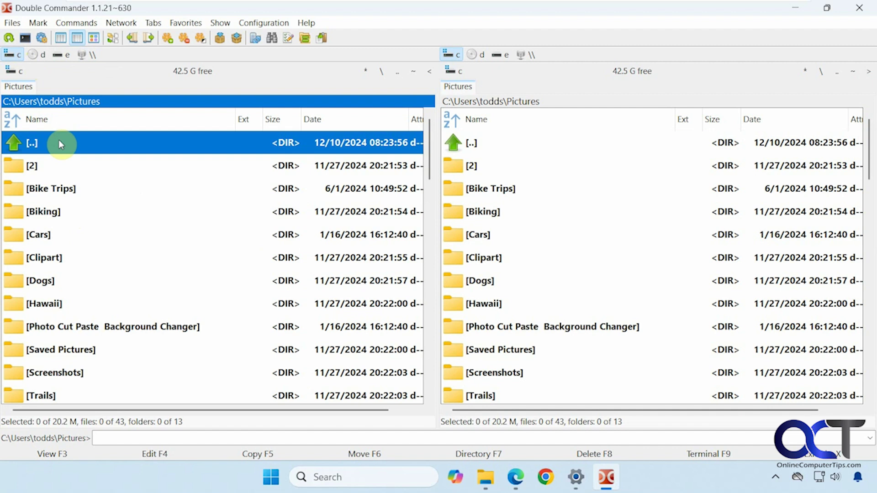
click(63, 55)
click(14, 54)
mouse_move(206, 77)
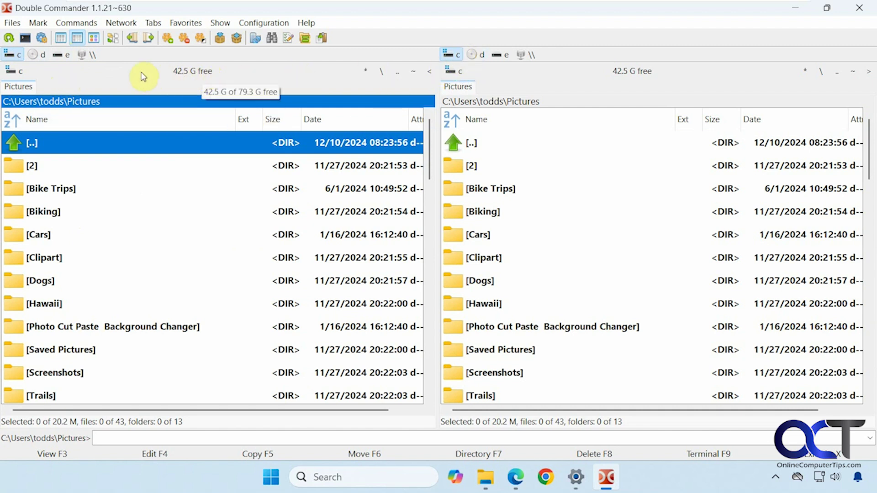
click(60, 39)
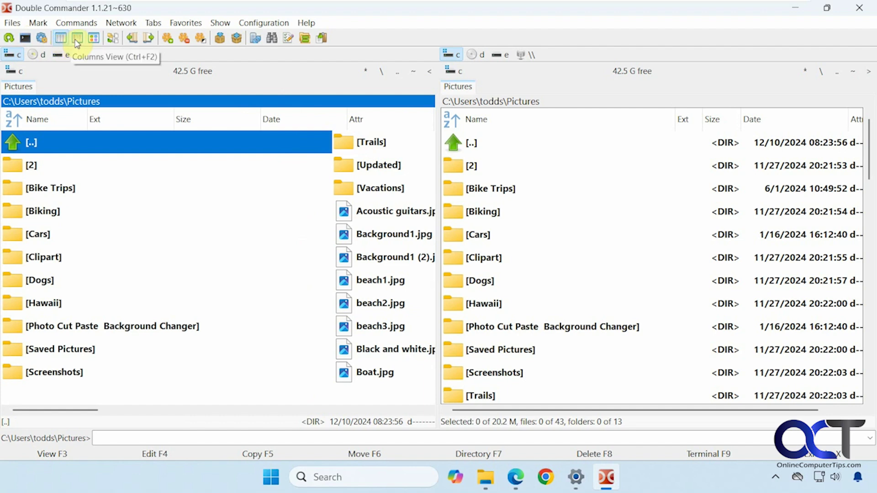
click(77, 38)
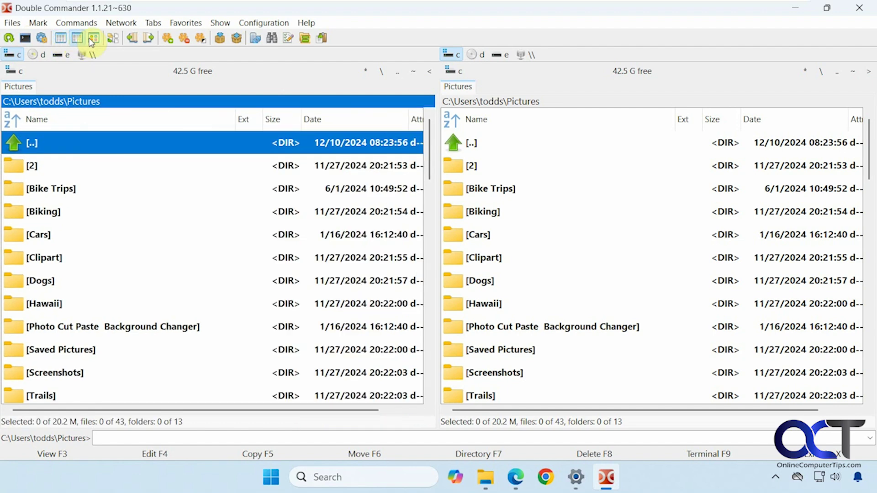
click(94, 40)
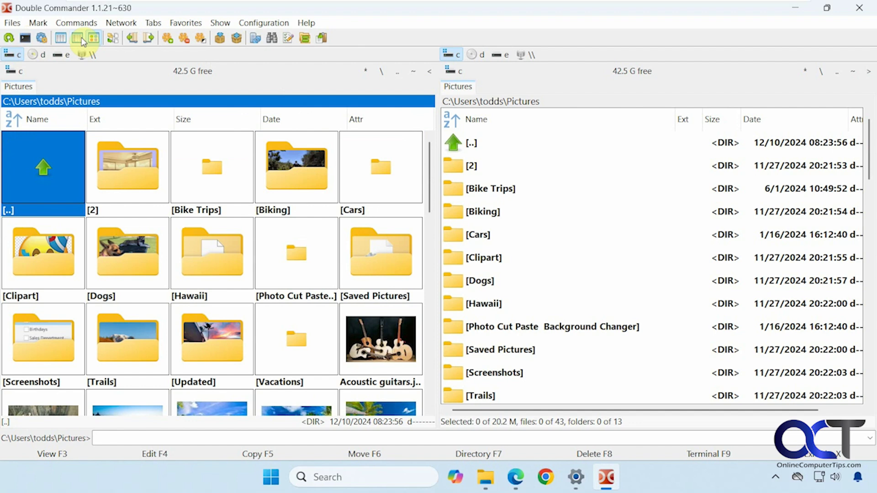
click(77, 39)
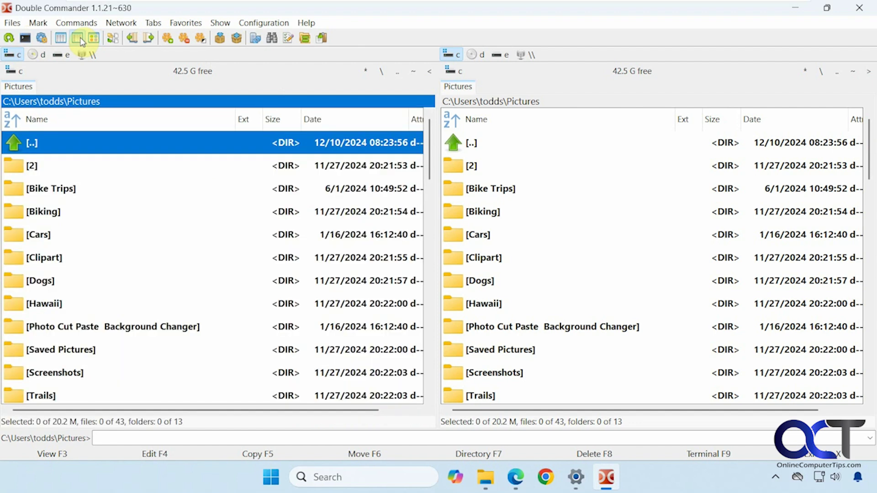
click(113, 39)
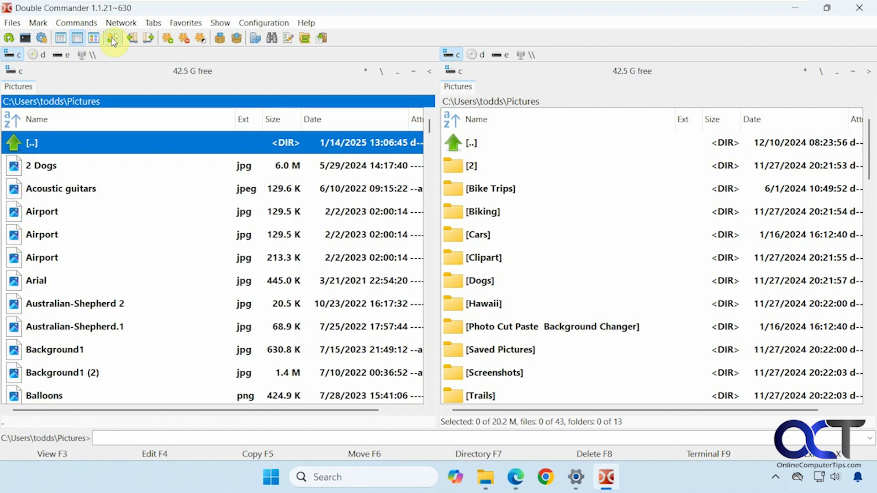
click(113, 39)
click(113, 41)
click(113, 40)
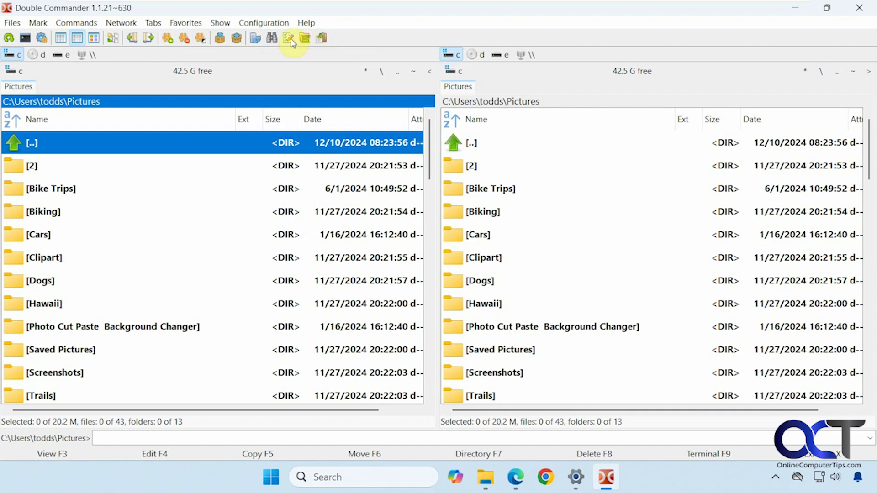
click(13, 25)
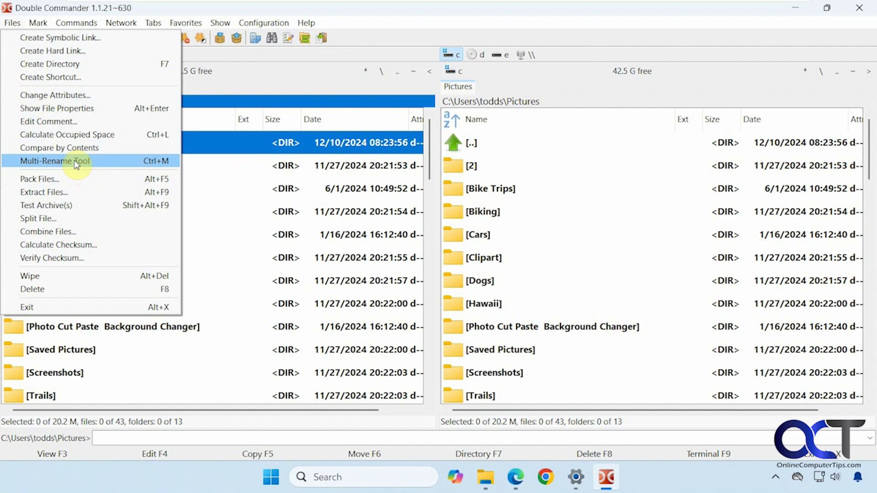
mouse_move(41, 25)
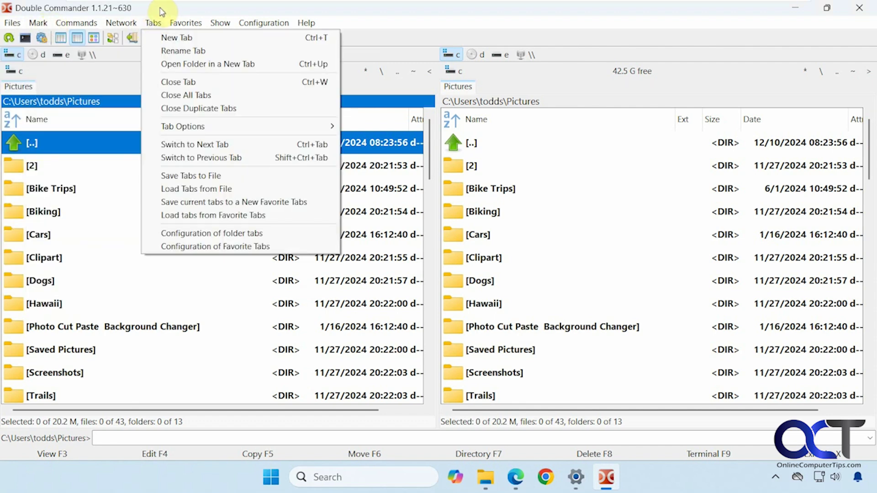
mouse_move(265, 26)
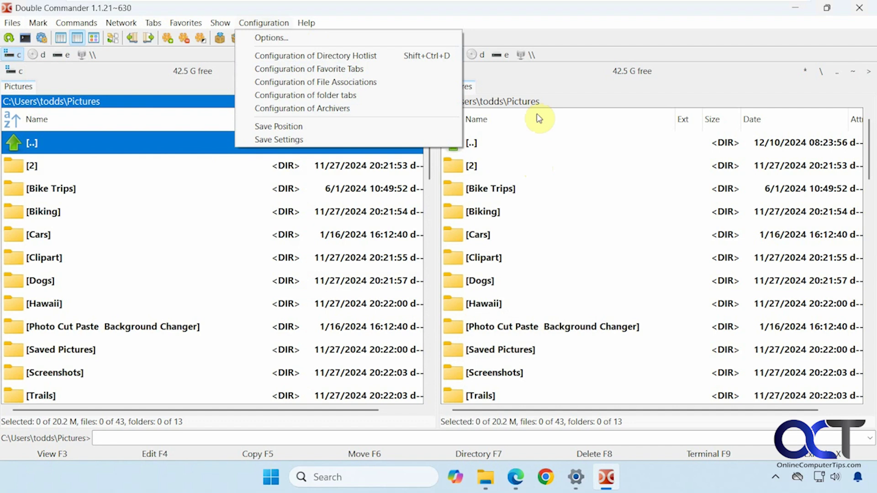
click(475, 93)
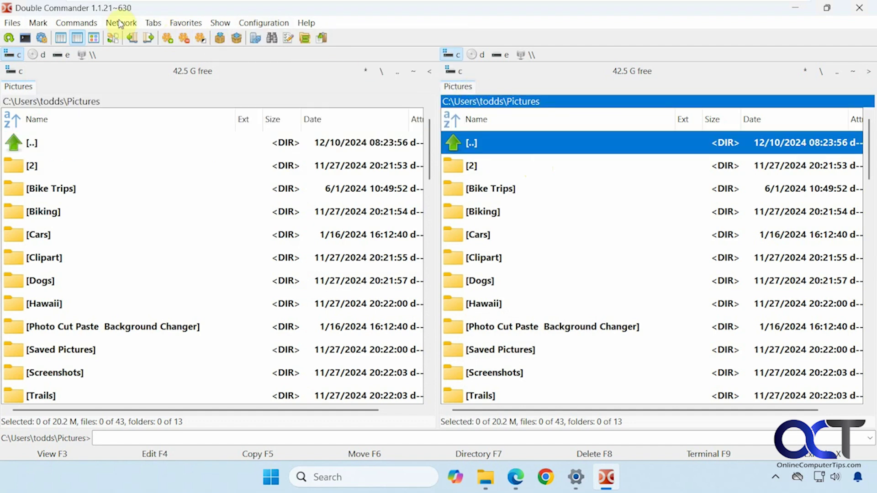
click(38, 22)
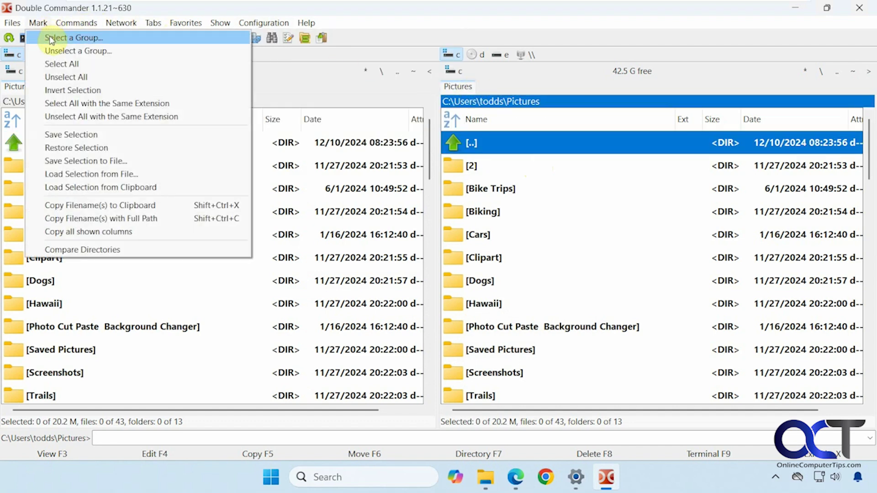
click(49, 35)
click(340, 196)
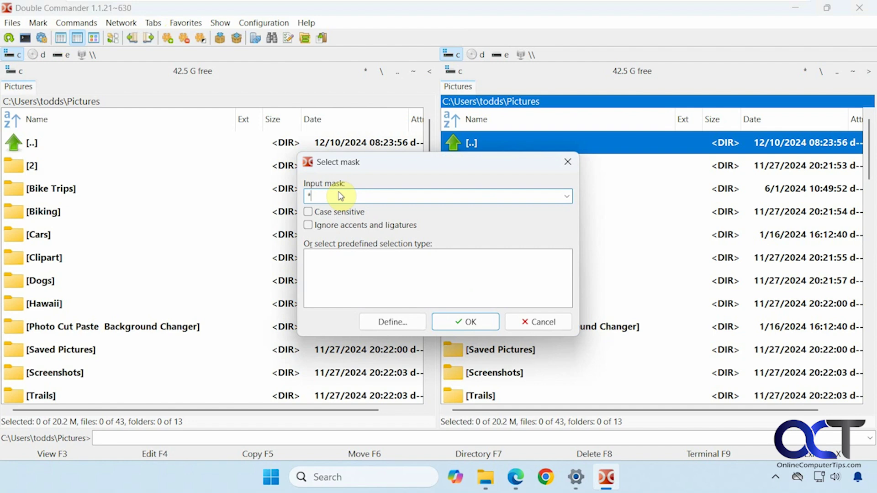
text(.jpg)
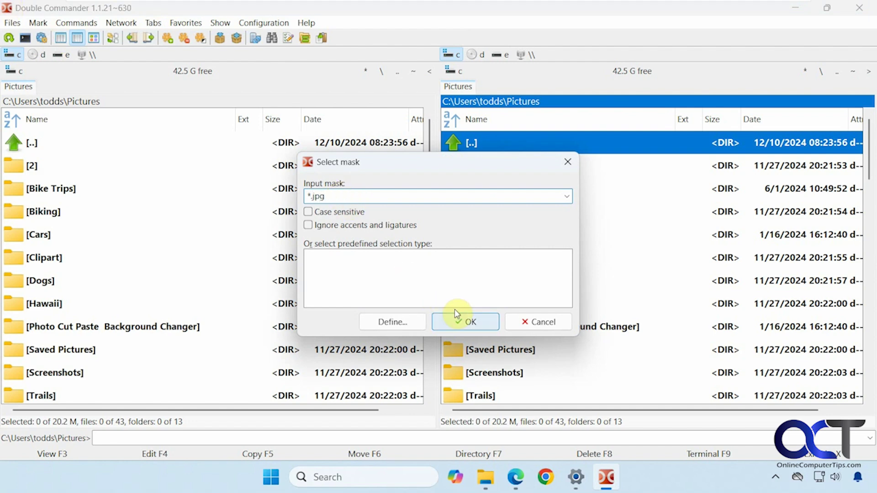
click(462, 322)
scroll(798, 302, down, 2)
scroll(797, 301, down, 2)
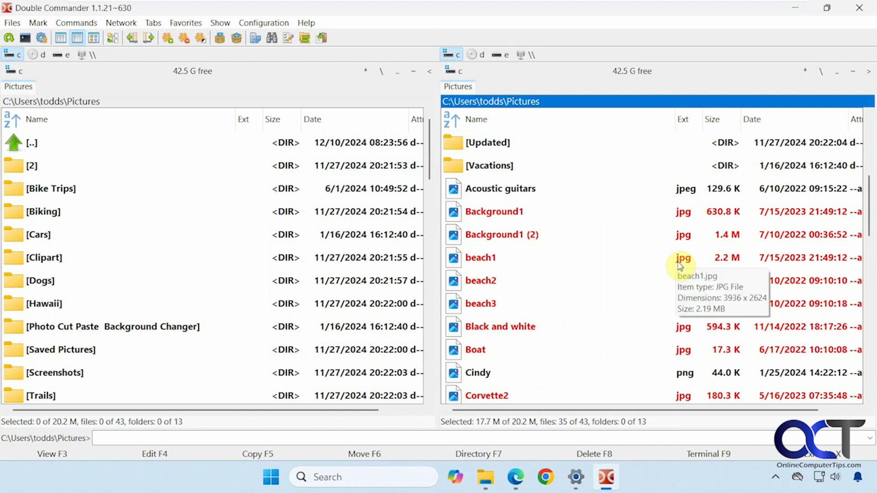
scroll(680, 267, up, 2)
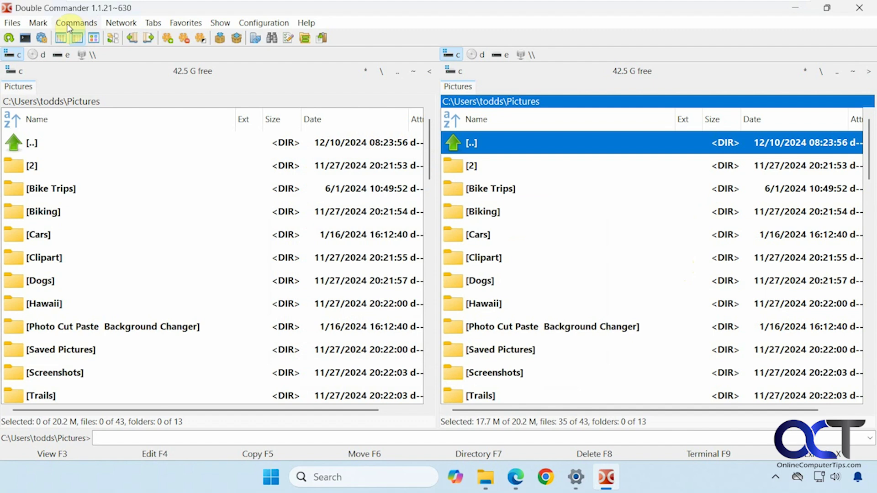
click(42, 24)
click(59, 51)
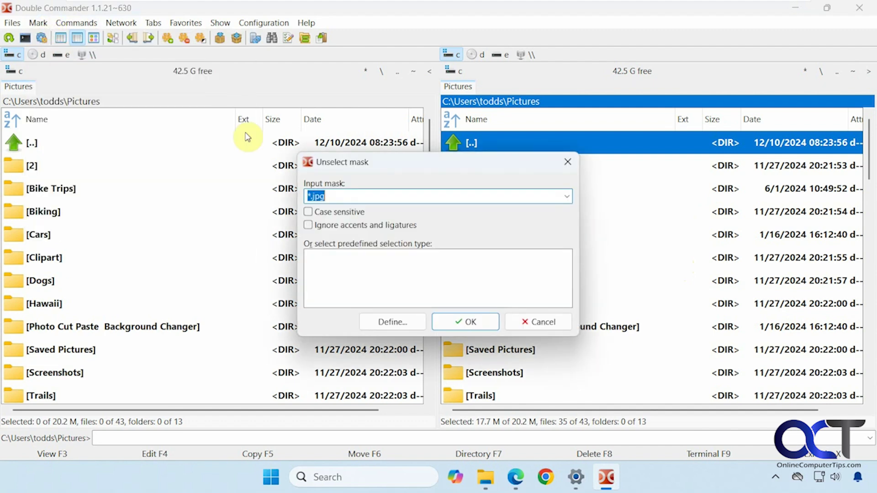
click(442, 314)
scroll(621, 319, down, 4)
scroll(621, 320, up, 4)
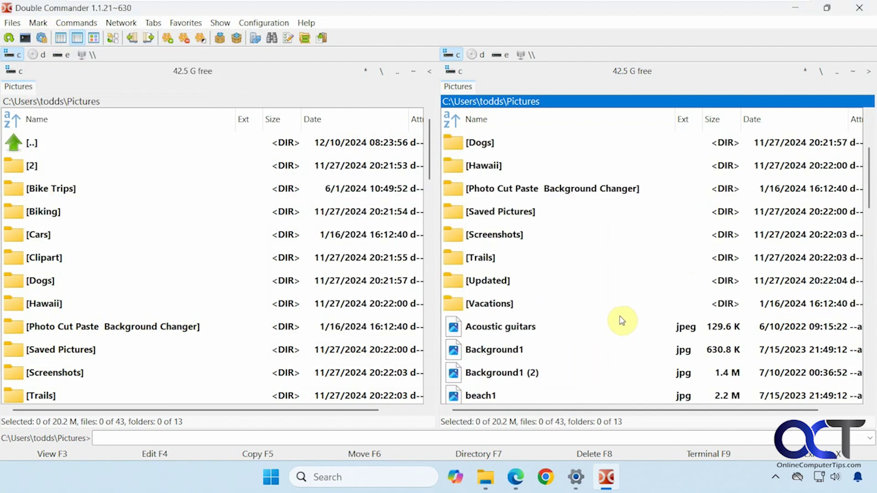
Step: Browse the Mark, Commands and Network menus, ending on the Tabs menu
click(44, 26)
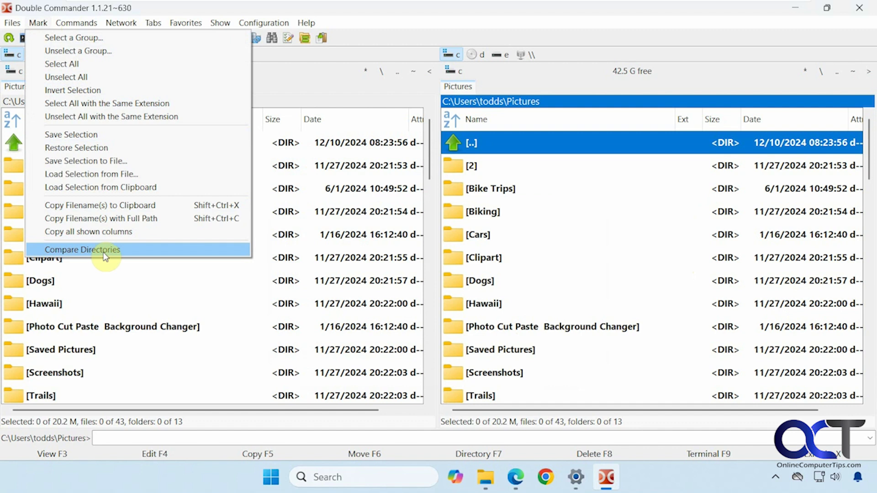
mouse_move(90, 26)
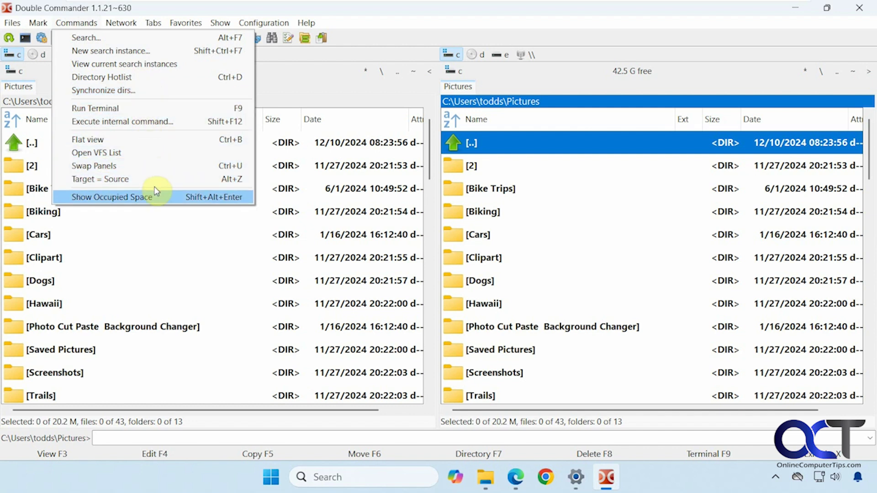
mouse_move(125, 20)
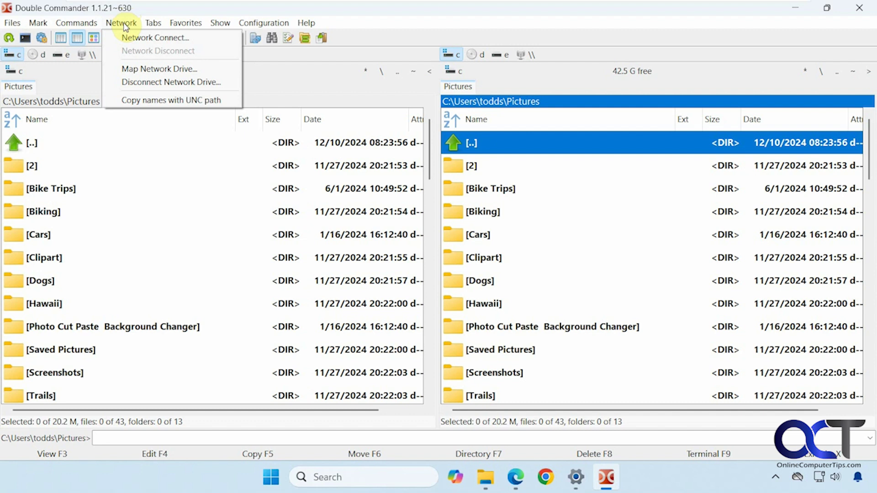
mouse_move(151, 27)
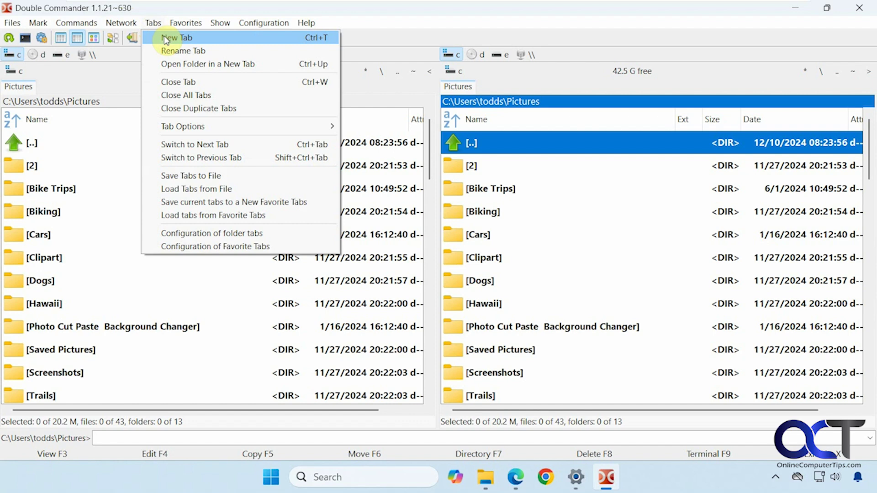
Step: Add a second right-panel tab showing drive e:\ beside Pictures
click(167, 38)
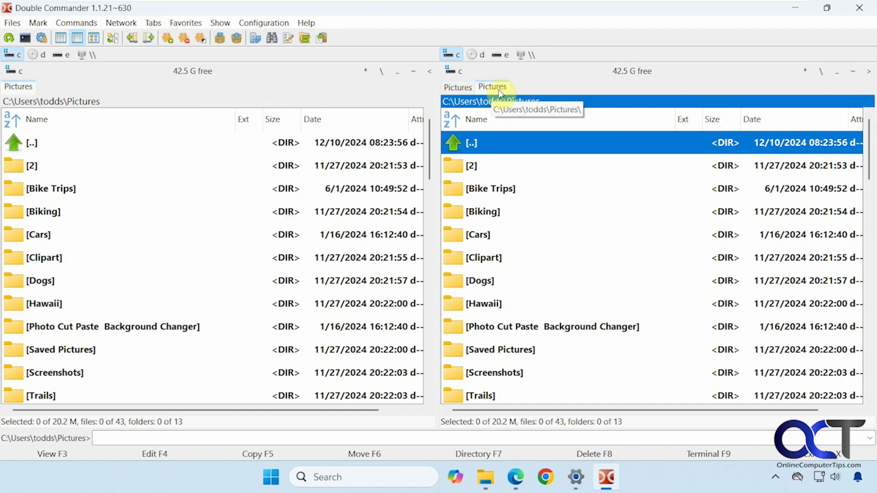
click(496, 55)
click(459, 88)
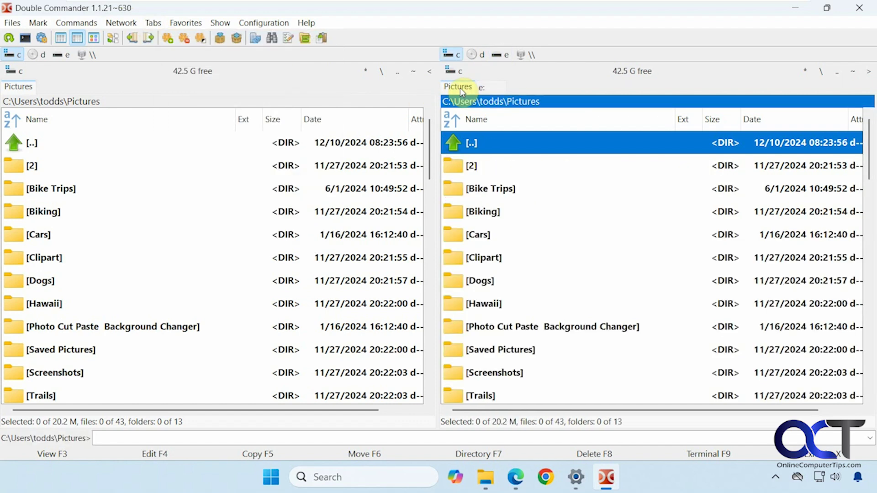
click(489, 86)
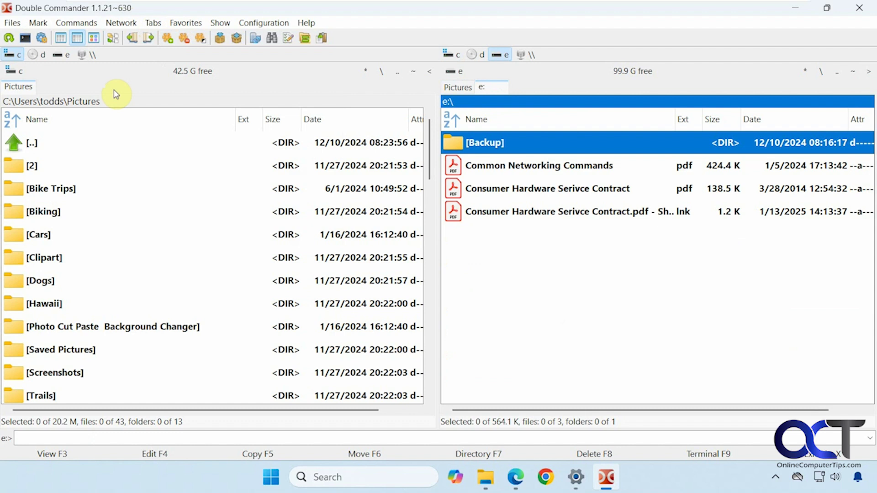
Step: Add an extra Pictures tab on the left, then close it again
click(32, 89)
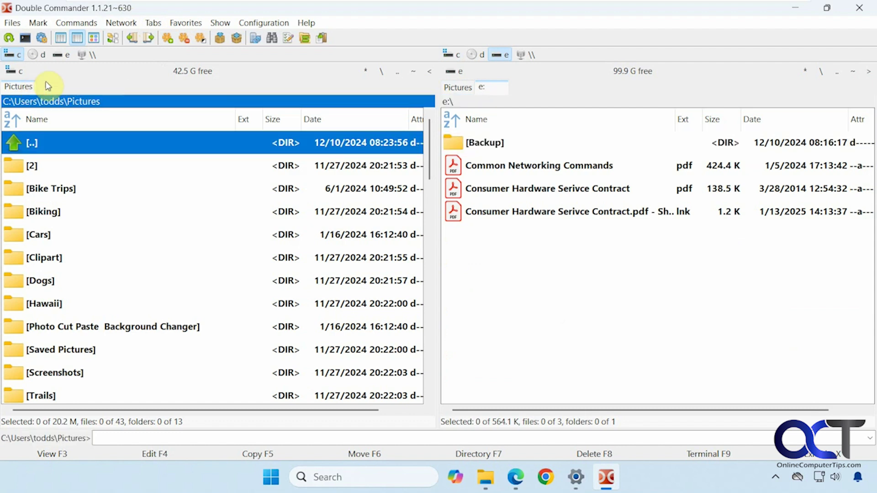
click(152, 25)
click(165, 37)
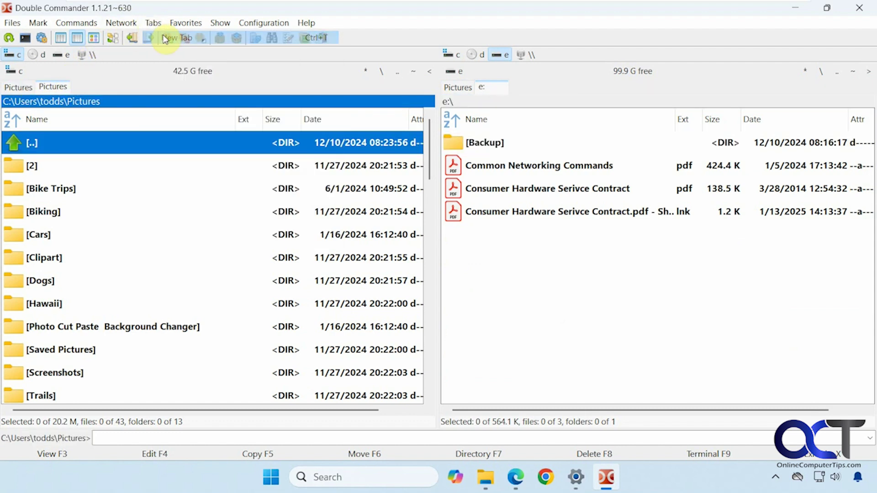
right_click(54, 87)
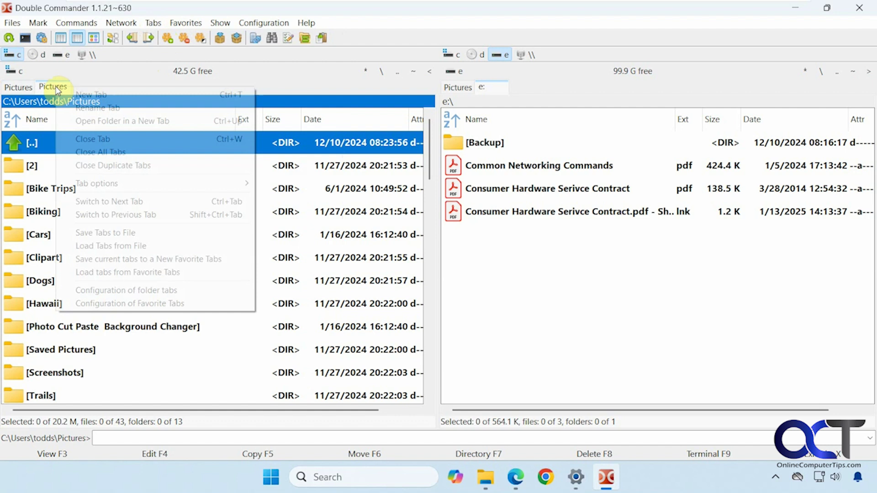
click(92, 138)
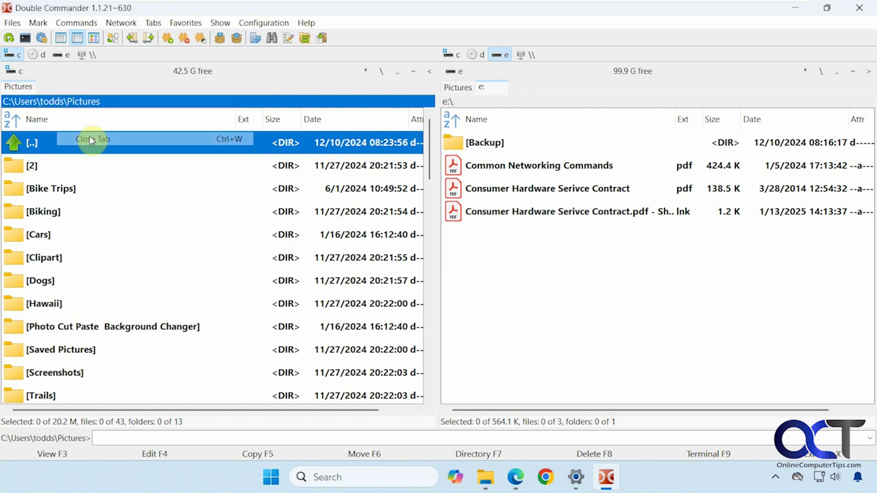
Step: Rename the drive E tab to "Backup"
right_click(492, 94)
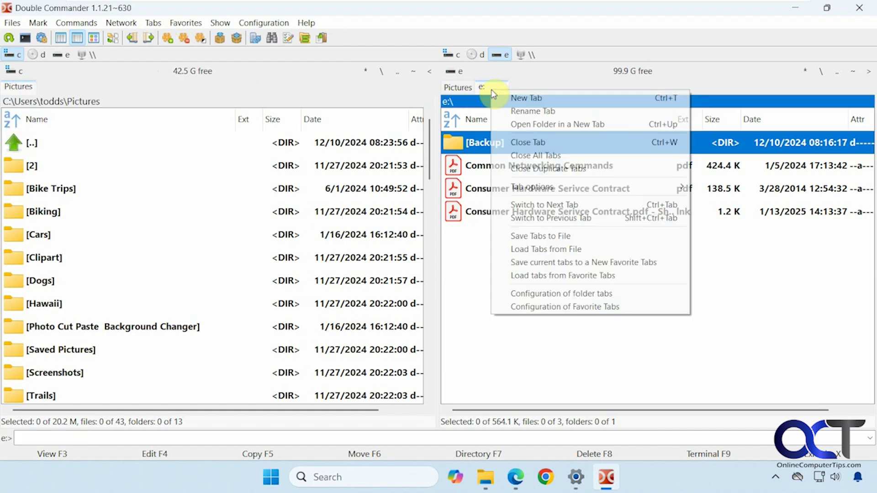
click(521, 111)
text(Backup)
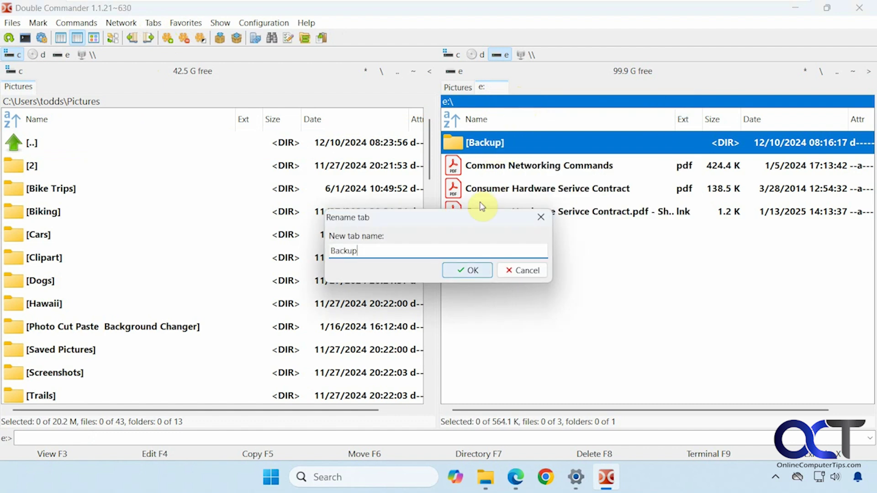
click(460, 272)
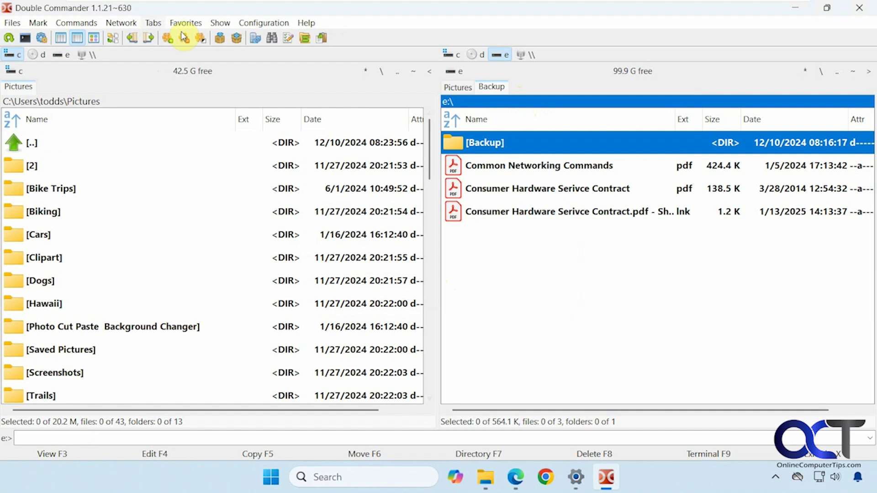
Step: Look through the Tabs, Favorites and Show menus
click(156, 24)
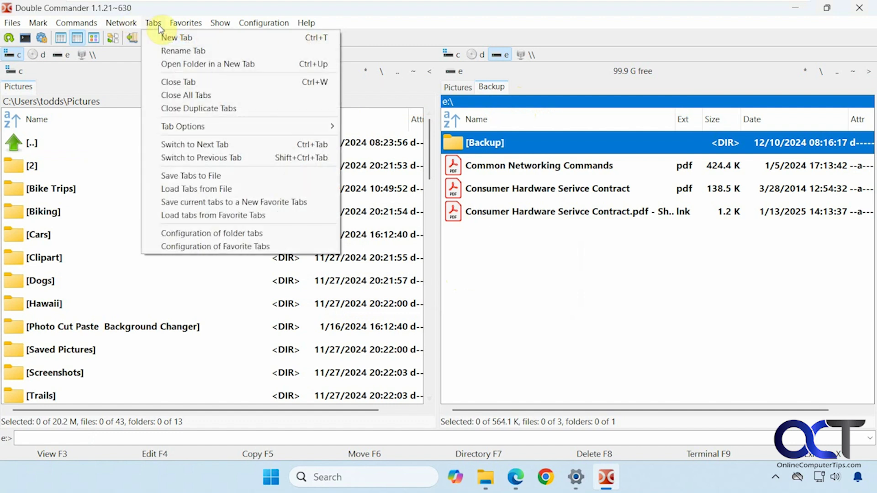
mouse_move(193, 131)
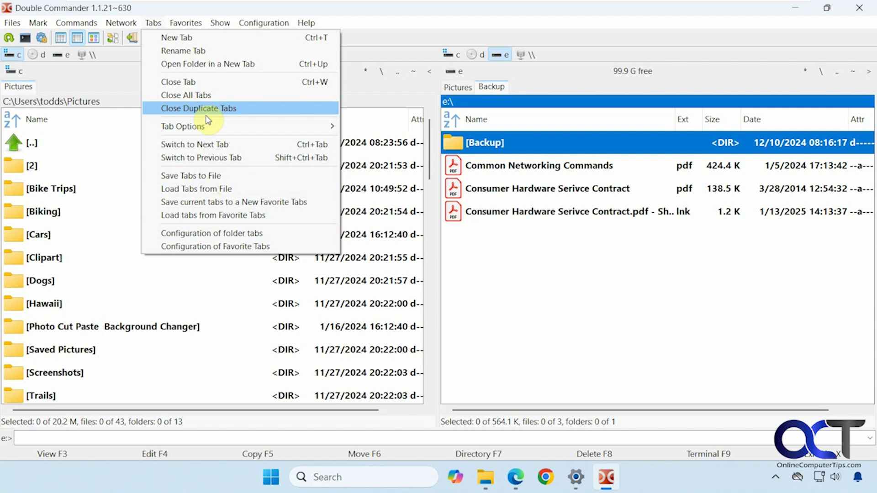
mouse_move(185, 23)
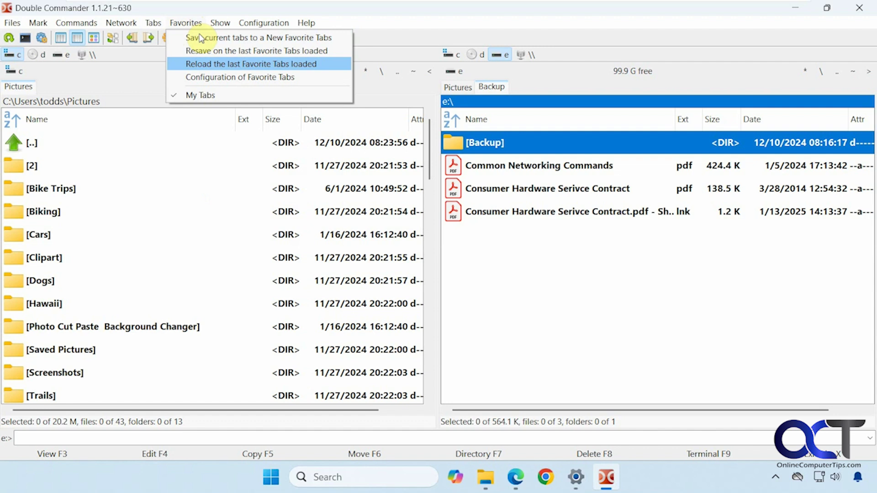
mouse_move(221, 24)
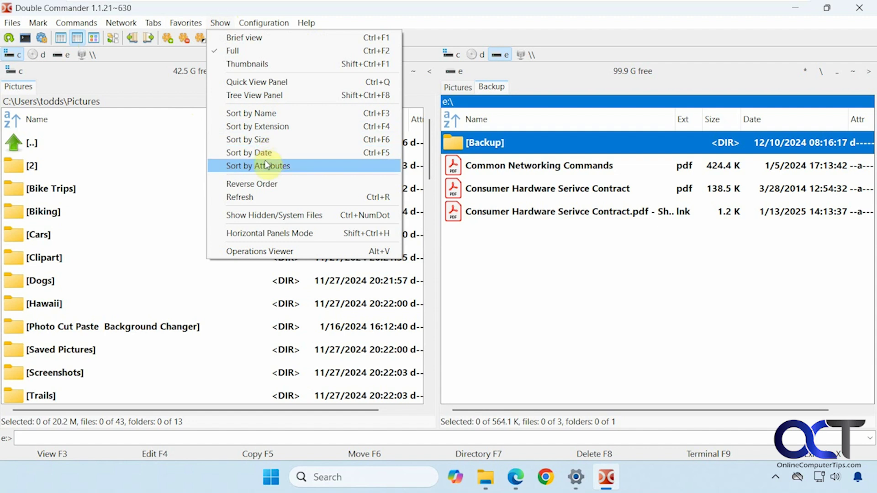
Step: Open Options and browse pages from Language through Files views
mouse_move(264, 27)
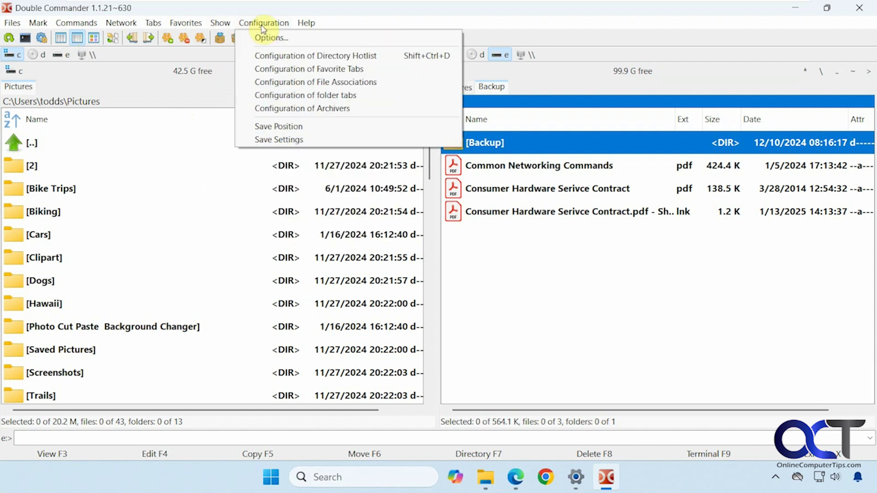
click(265, 37)
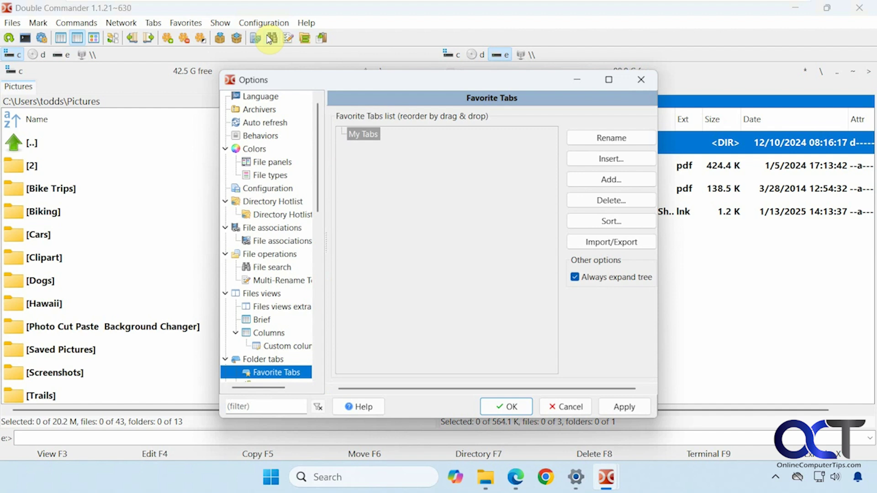
click(274, 95)
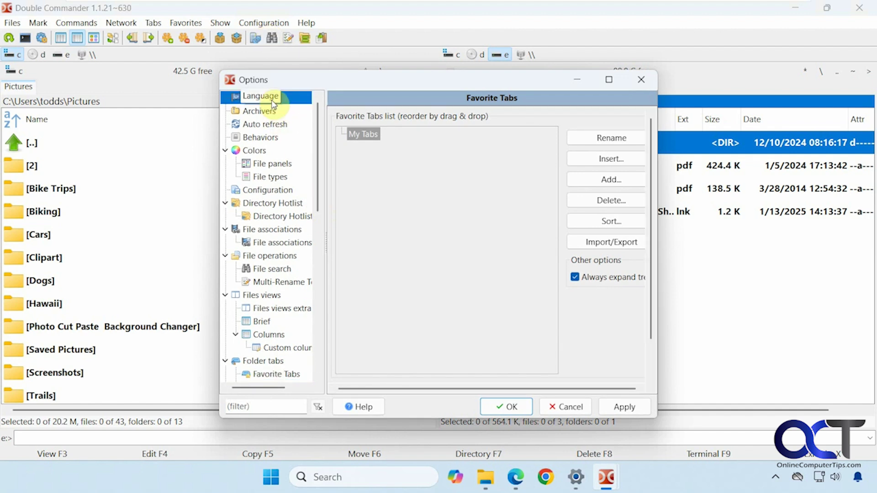
click(267, 111)
click(264, 125)
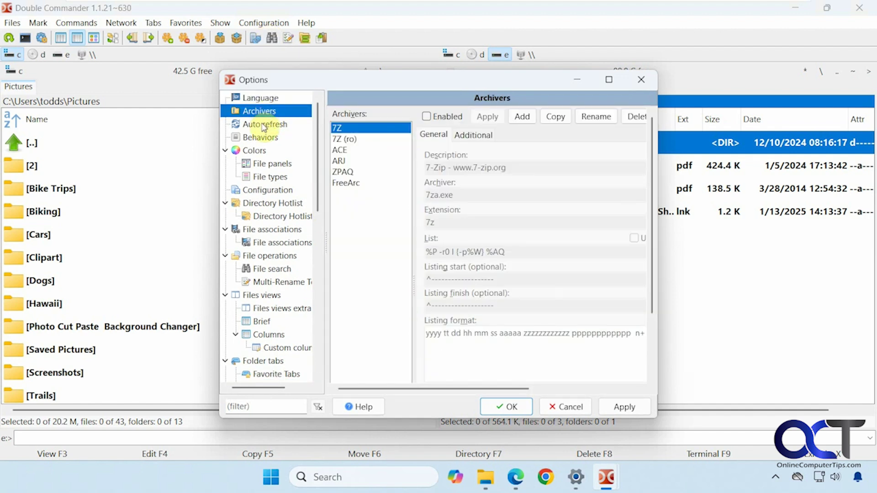
click(263, 137)
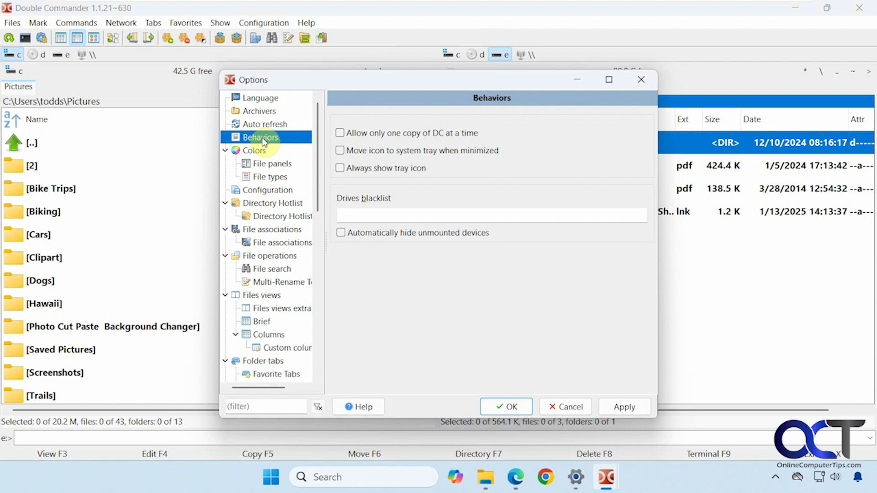
click(261, 152)
click(268, 191)
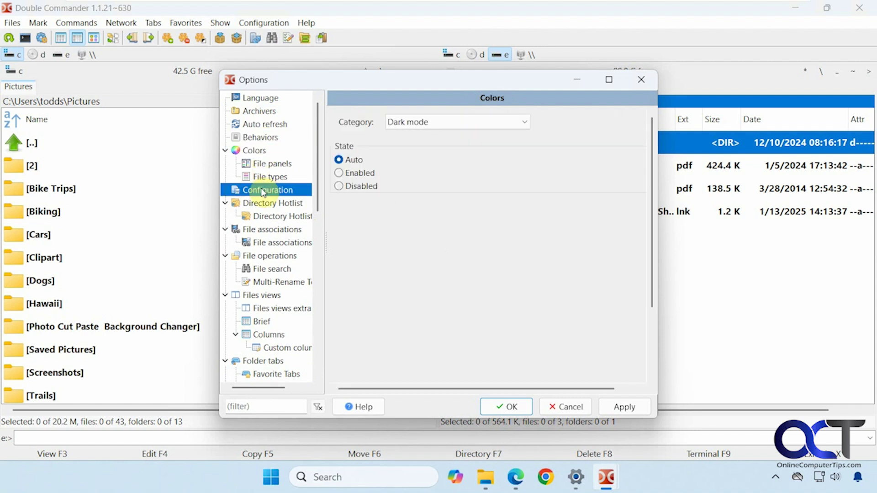
click(271, 203)
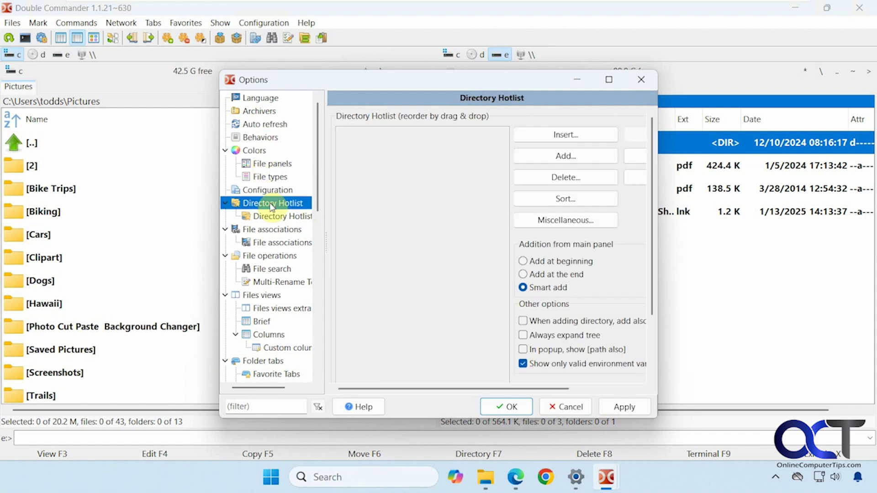
click(265, 230)
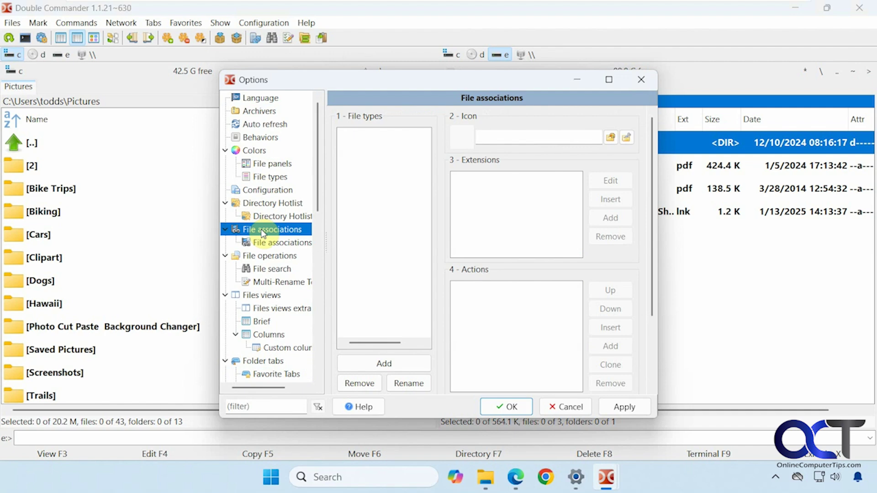
click(265, 256)
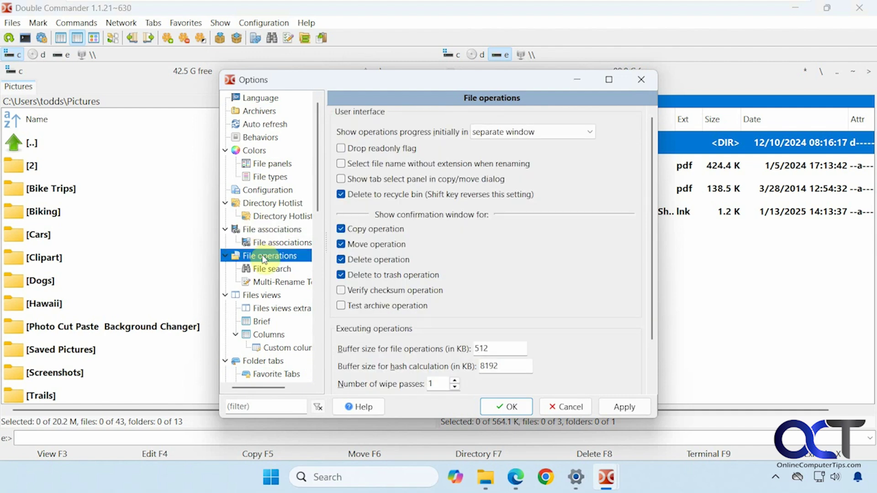
click(264, 296)
Step: Browse the Folder tabs, Fonts, Icons, Ignore list, Keys, Layout, Log and Miscellaneous pages
scroll(265, 301, down, 1)
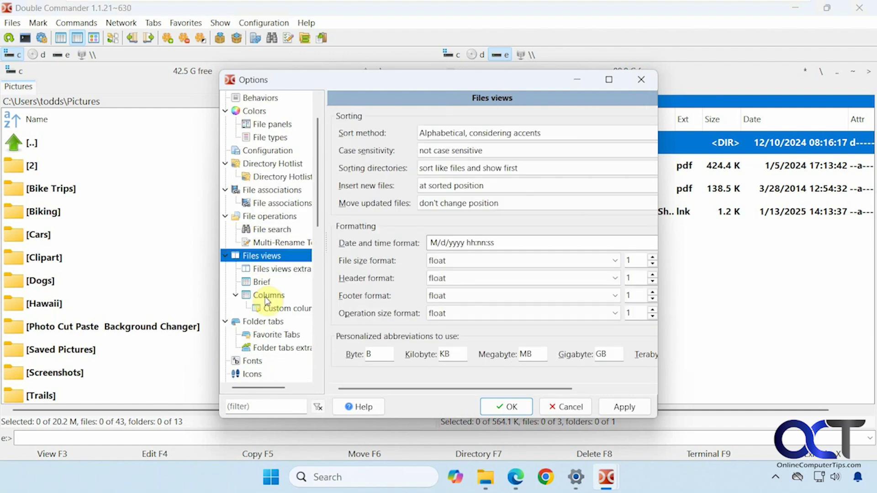
click(263, 321)
click(252, 361)
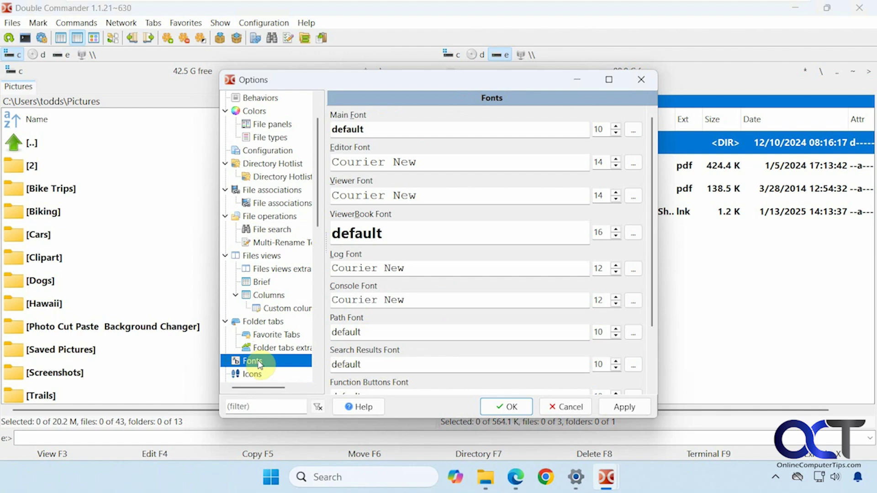
click(256, 374)
scroll(297, 352, down, 3)
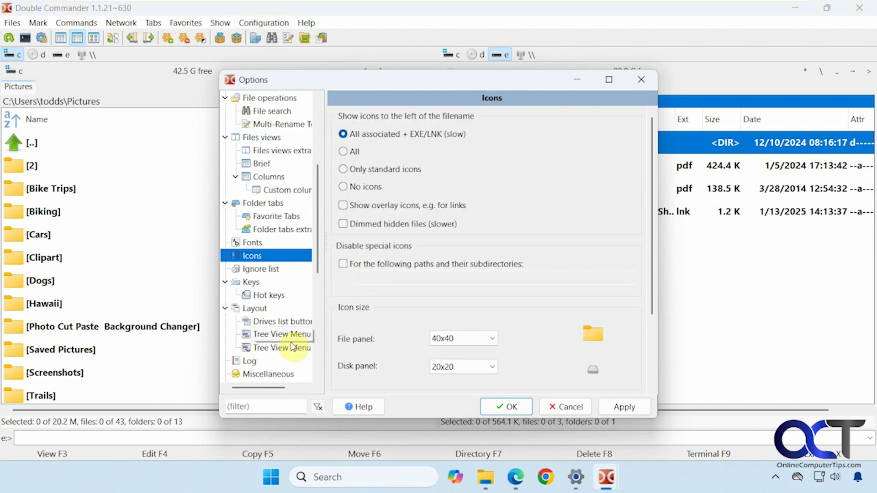
click(265, 270)
click(251, 283)
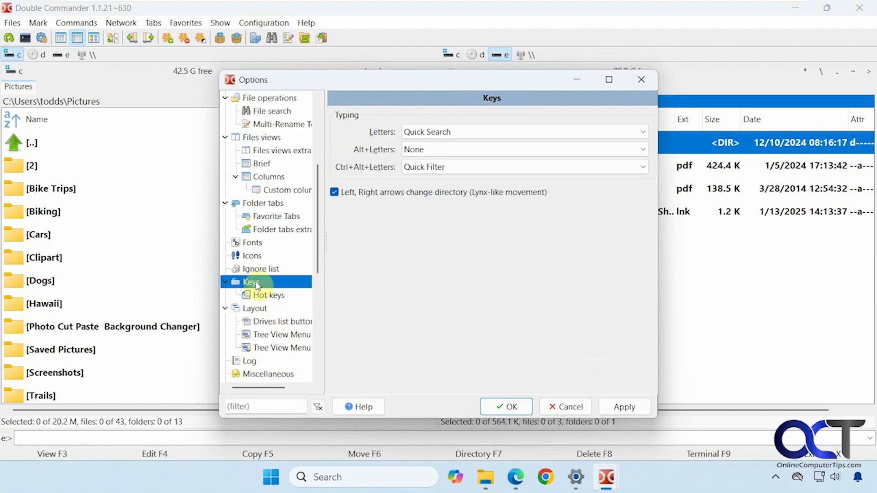
click(253, 308)
click(250, 361)
click(256, 375)
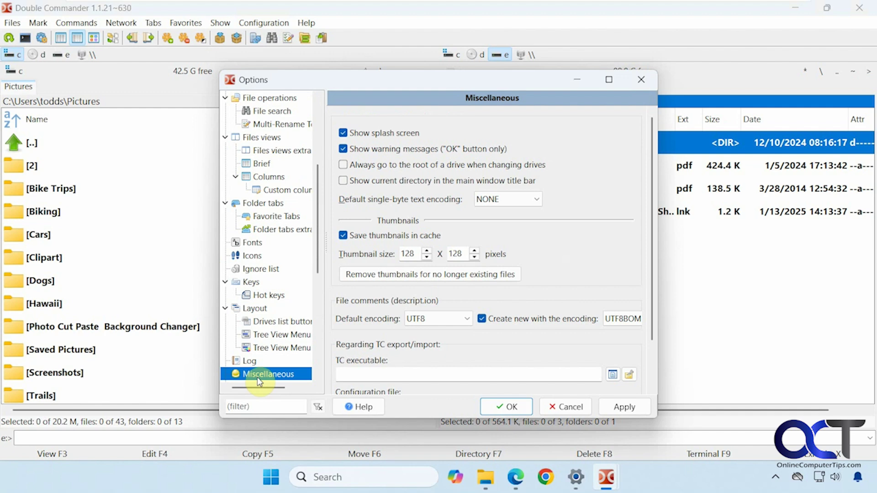
Step: Continue through Mouse, Plugins, Toolbar and Tools to the Terminal page with cmd.exe
scroll(256, 375, down, 1)
scroll(296, 306, down, 3)
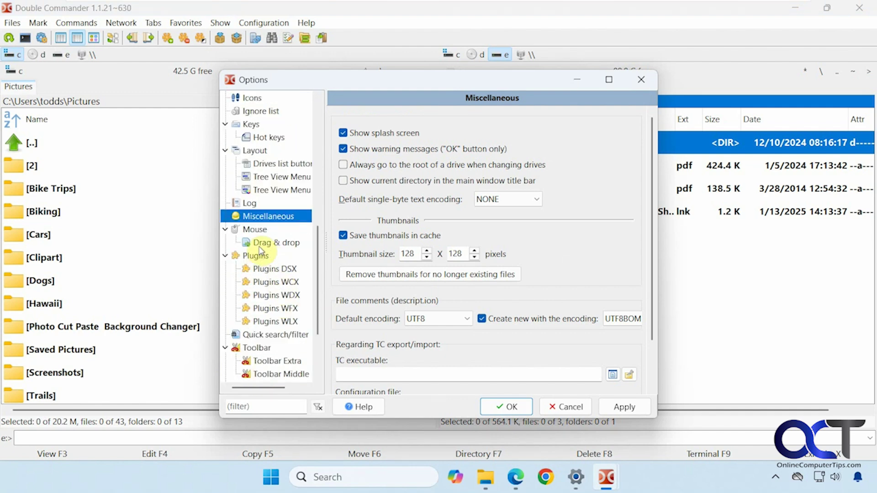
click(258, 231)
click(257, 256)
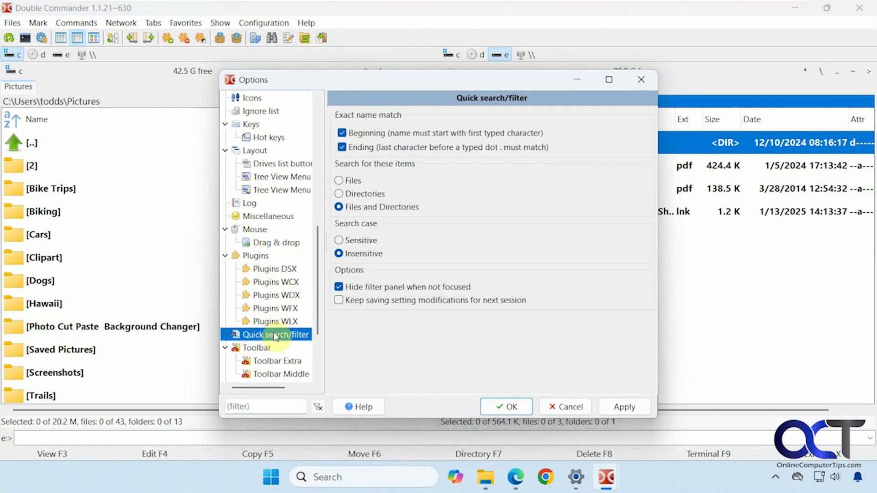
click(267, 348)
scroll(265, 352, down, 2)
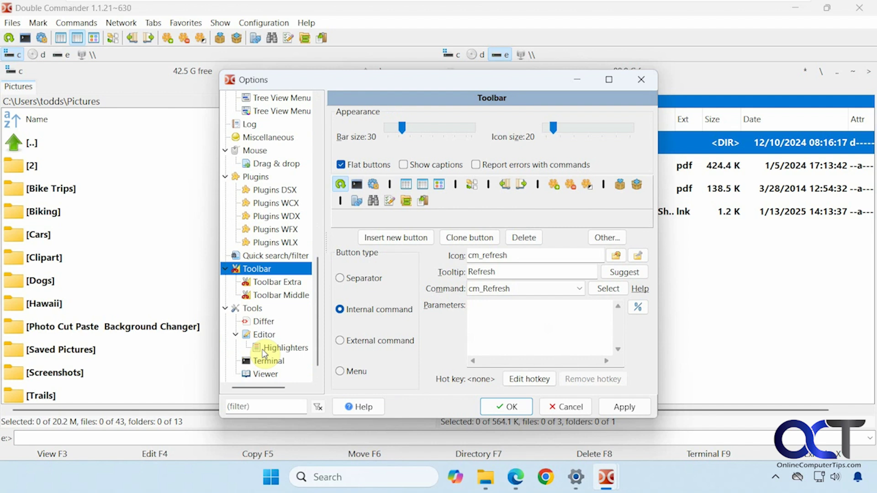
scroll(265, 352, down, 1)
click(256, 298)
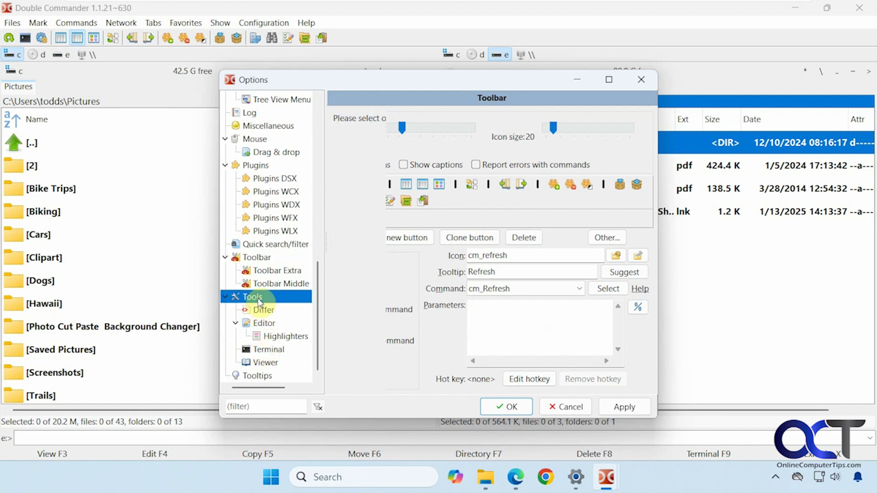
click(266, 350)
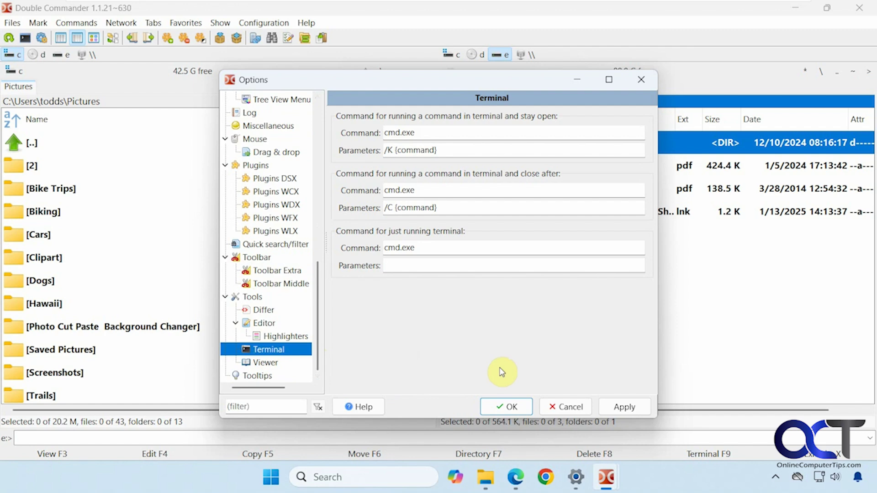
Step: Cancel the Options window and dismiss the PDF shortcut's context menu
click(560, 409)
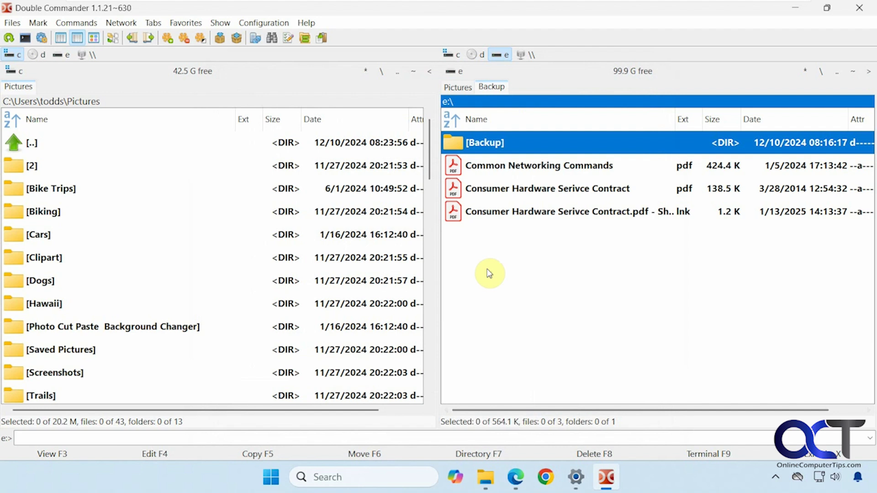
right_click(522, 211)
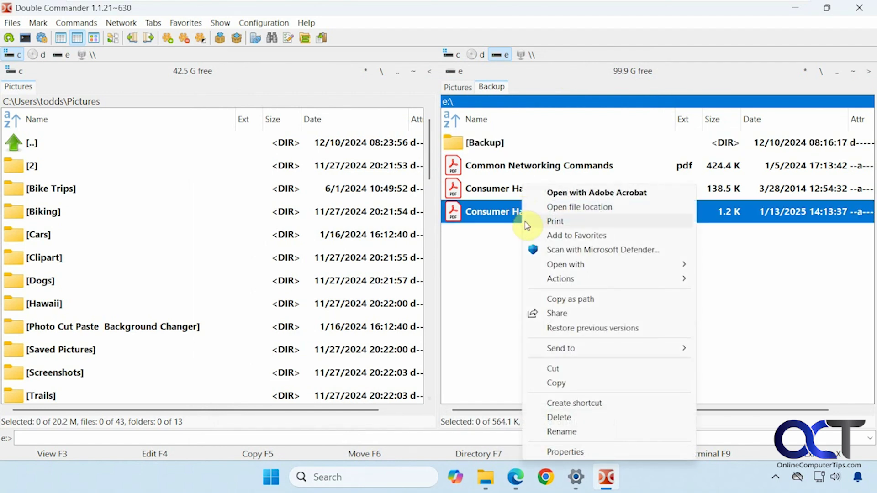
mouse_move(571, 351)
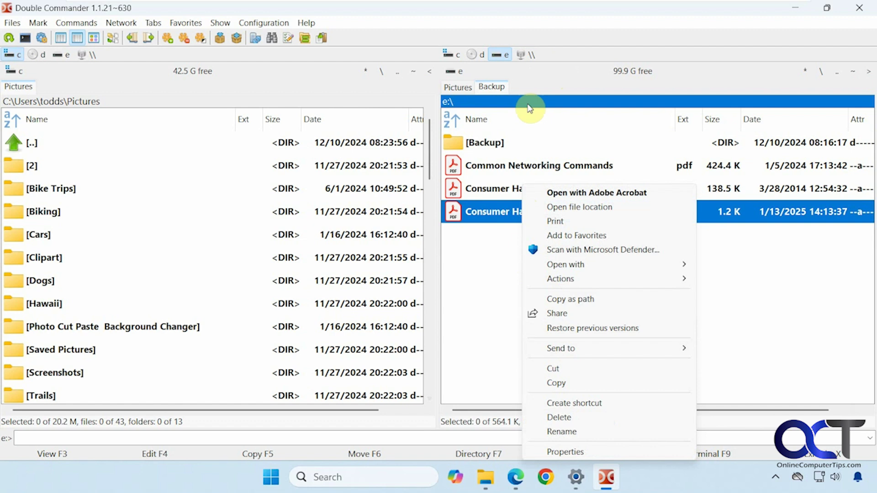
click(546, 78)
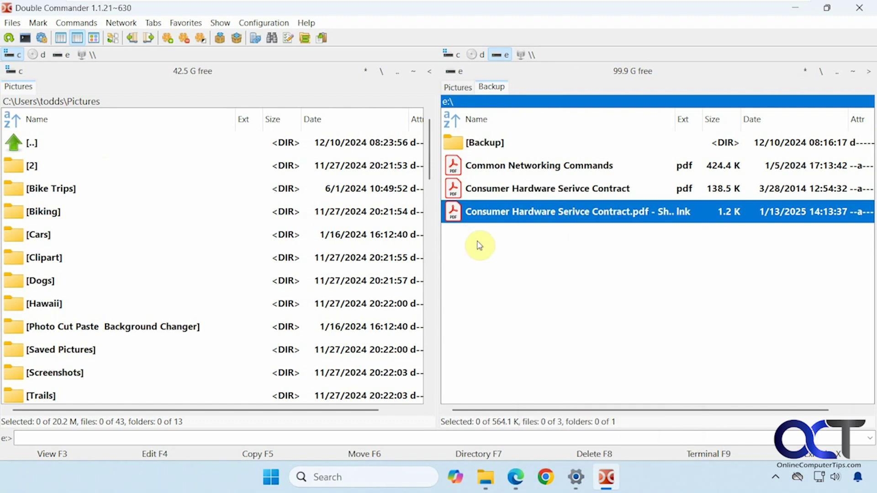
Step: Navigate the left panel into Documents and select Antivirus vs. Anti Malware.docx
click(52, 103)
scroll(110, 249, down, 1)
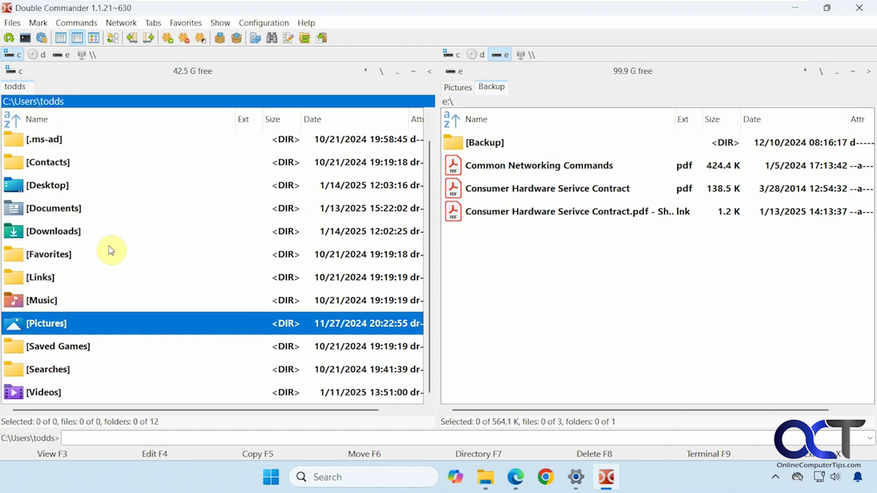
double_click(68, 211)
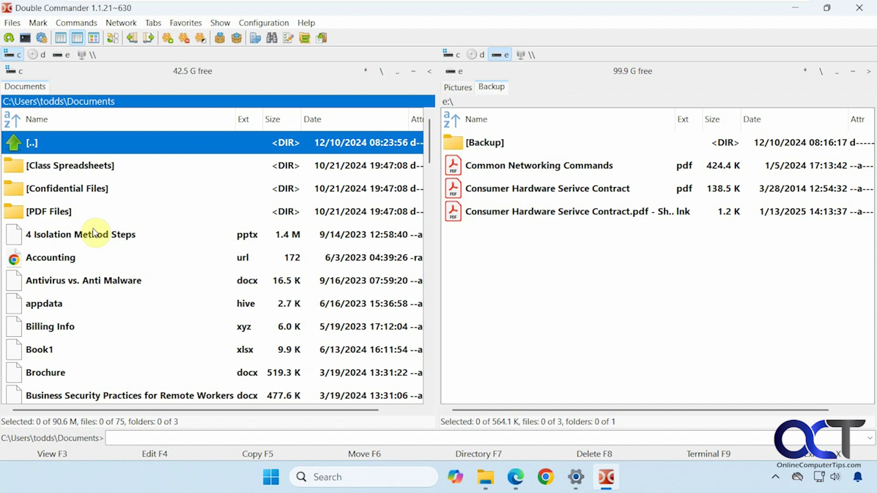
click(85, 283)
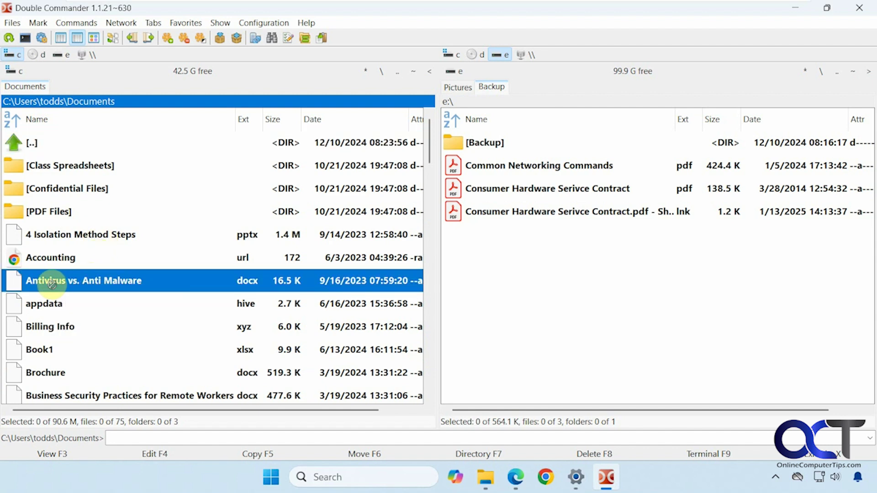
Step: Drag Antivirus vs. Anti Malware.docx to e:\ and copy it with 'When file exists' left on Ask
drag(64, 282, 556, 290)
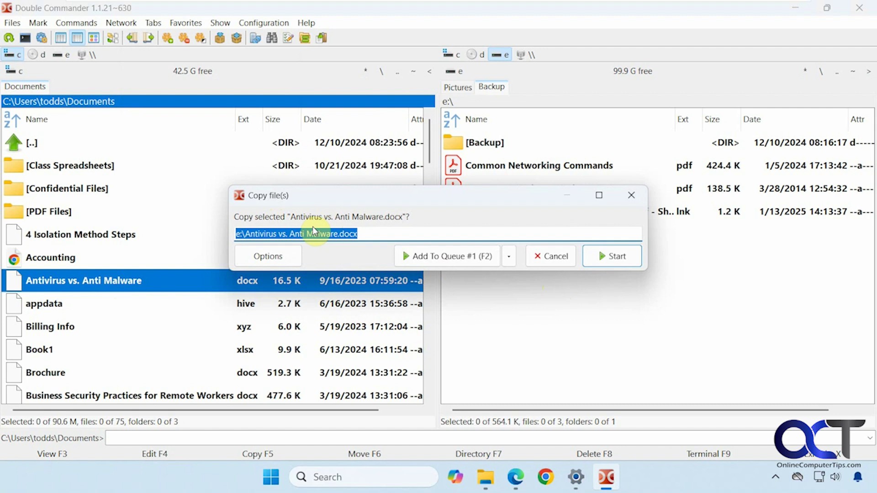
click(508, 258)
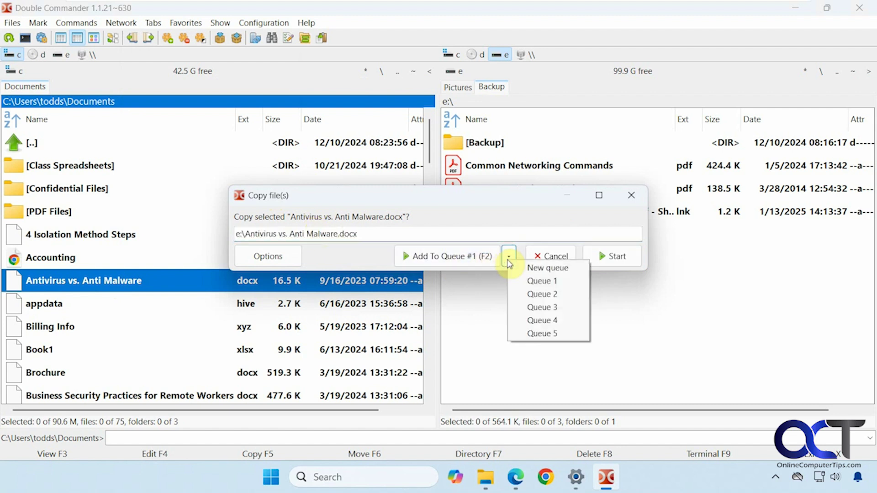
click(505, 219)
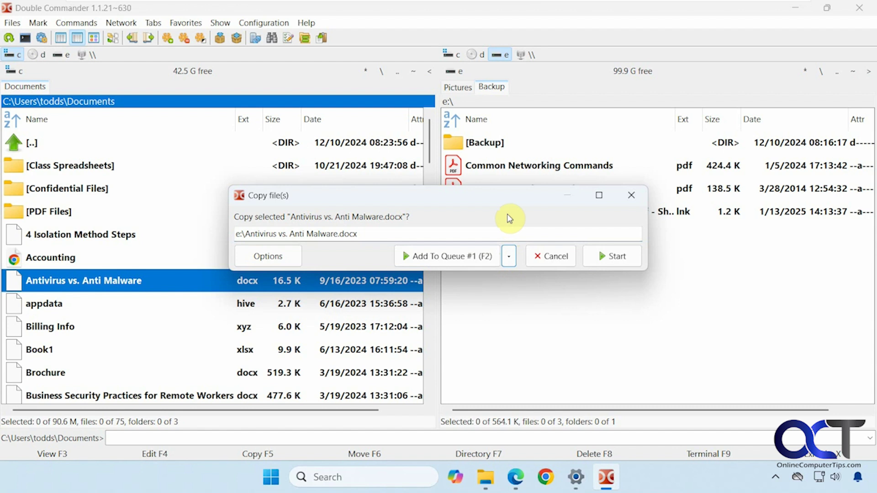
click(292, 254)
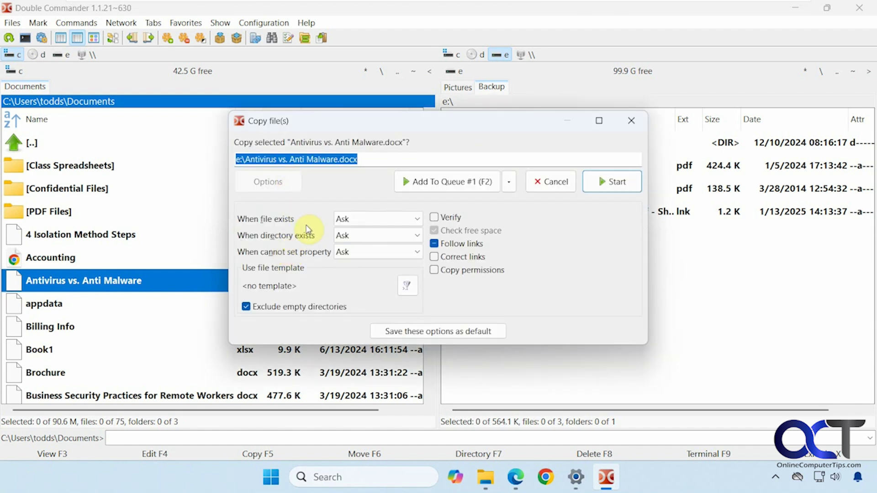
click(411, 221)
click(413, 227)
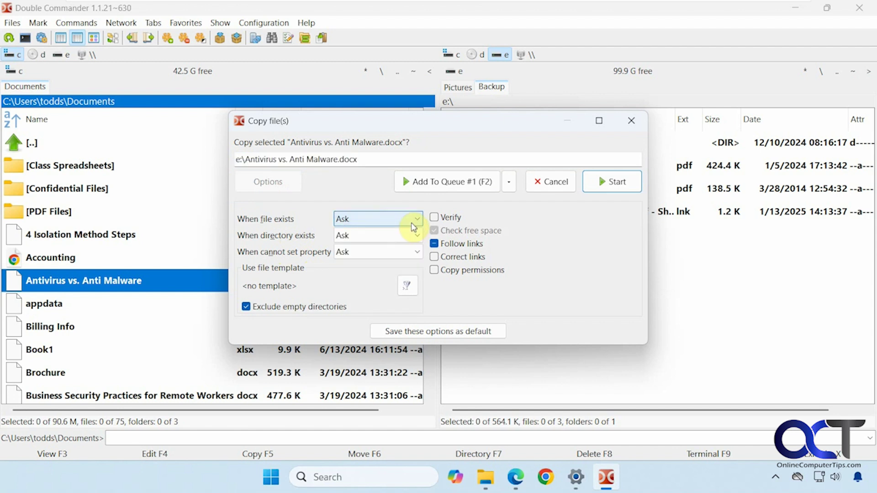
click(599, 185)
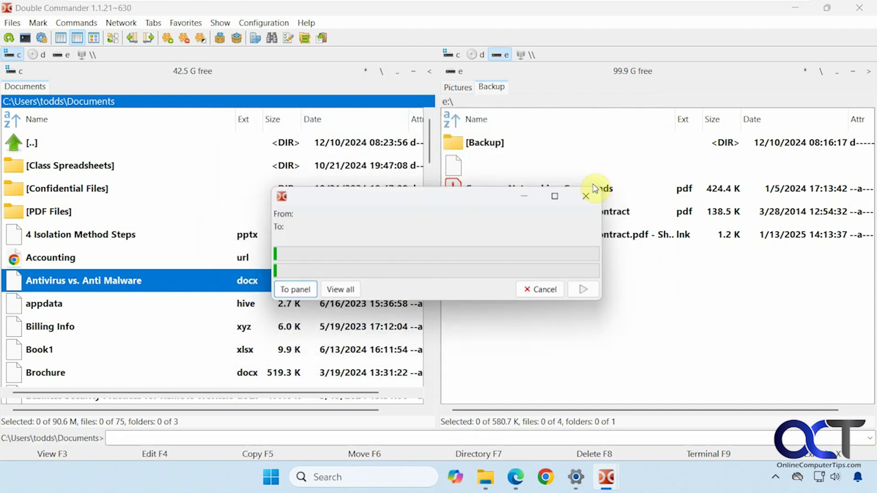
click(515, 170)
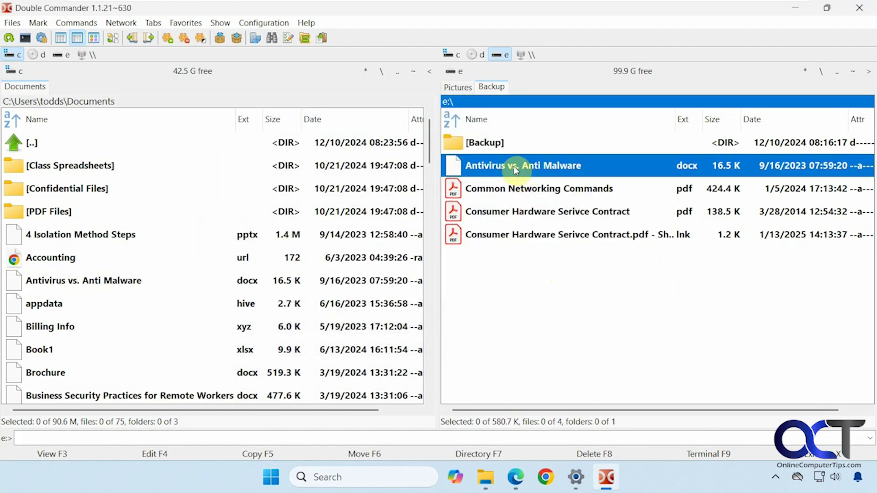
click(13, 24)
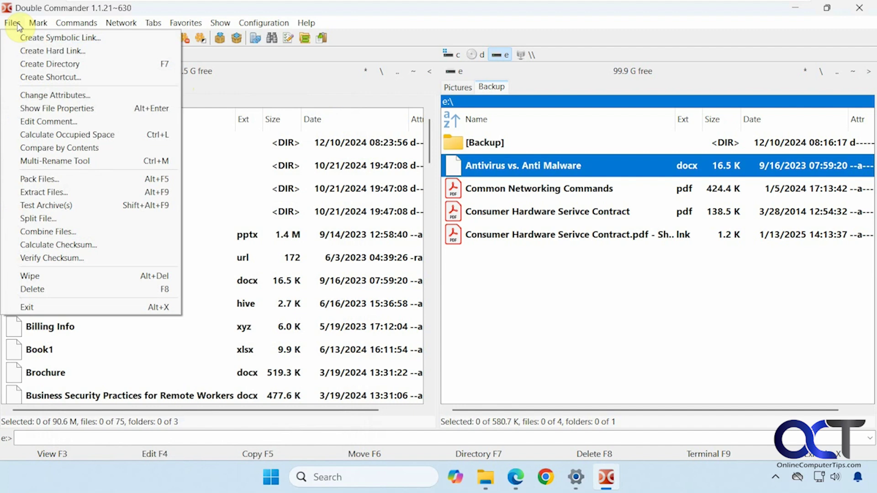
click(69, 160)
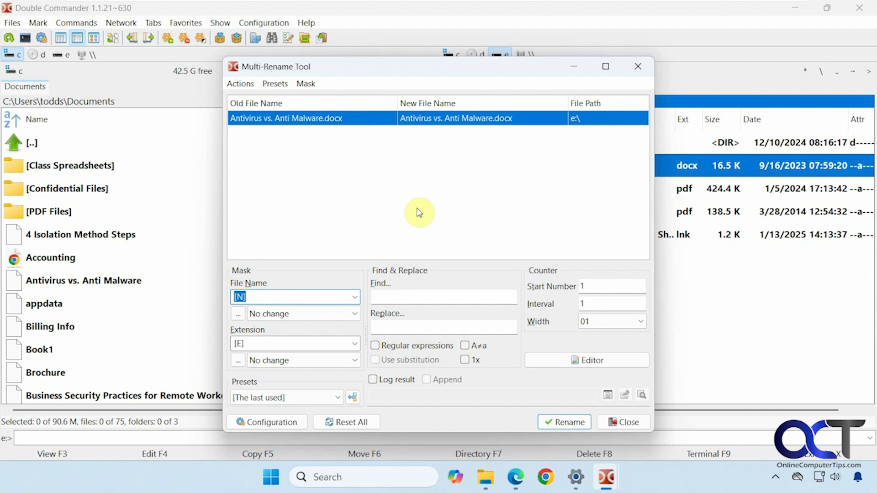
click(638, 69)
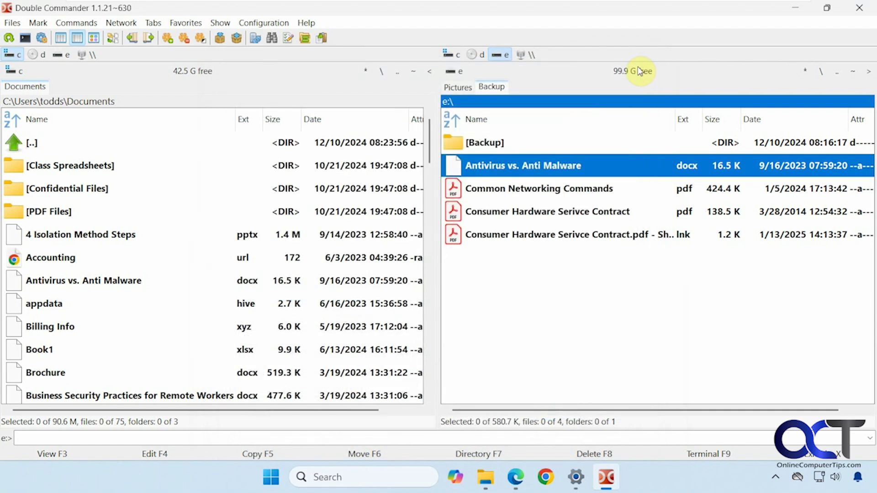
click(12, 23)
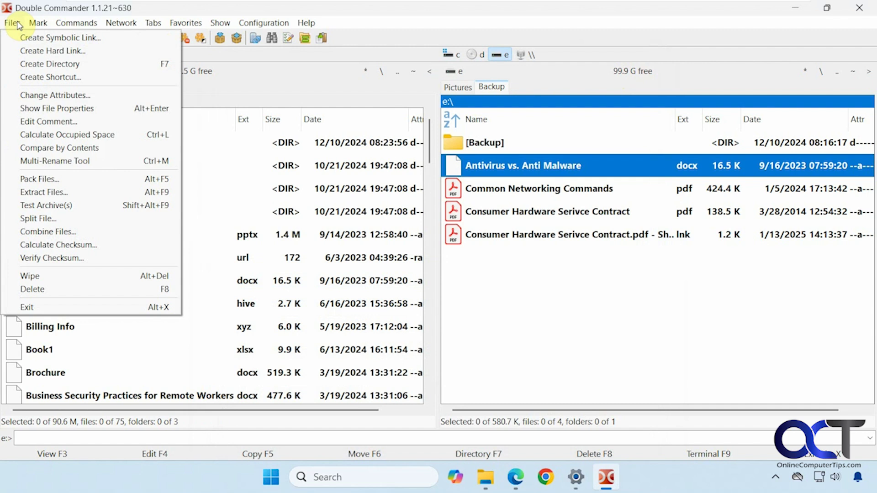
click(30, 276)
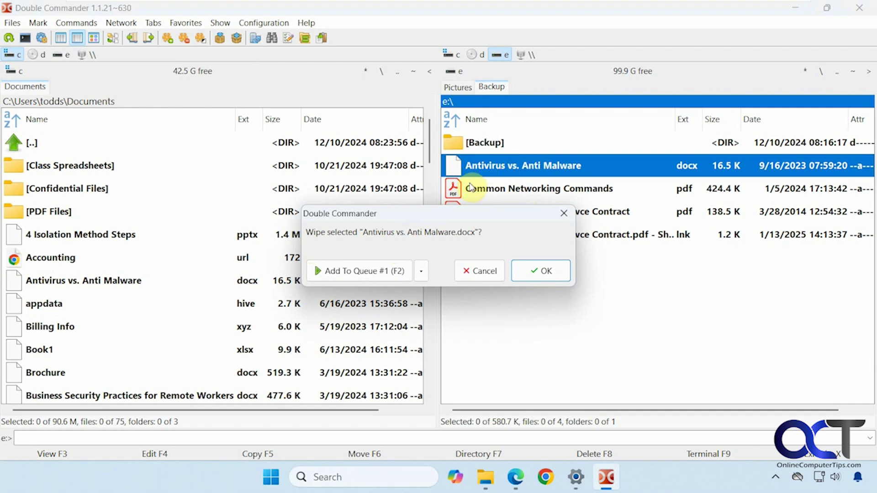
click(492, 274)
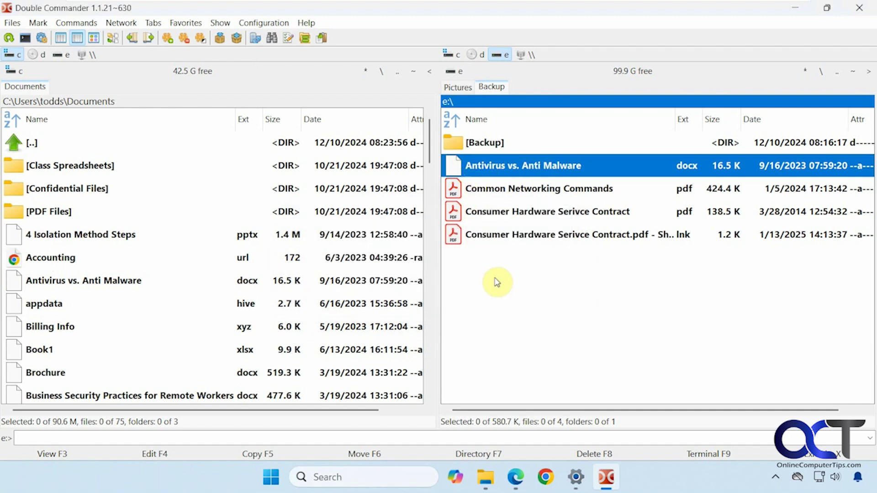
click(14, 24)
mouse_move(33, 25)
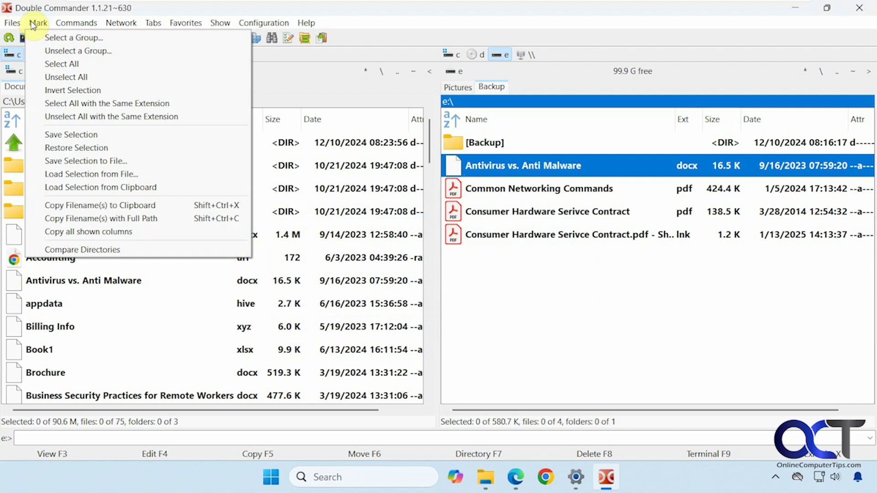
Step: Compare Documents against drive E and scroll through the red-marked differing files
click(86, 250)
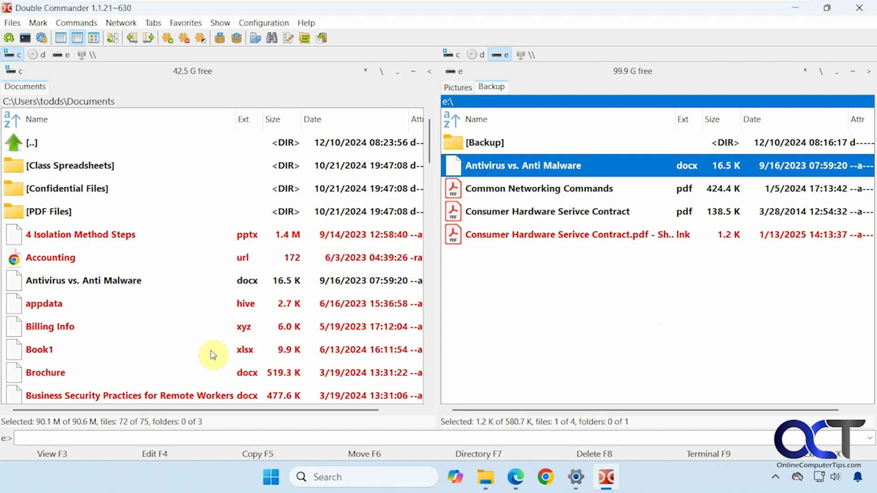
scroll(146, 347, down, 3)
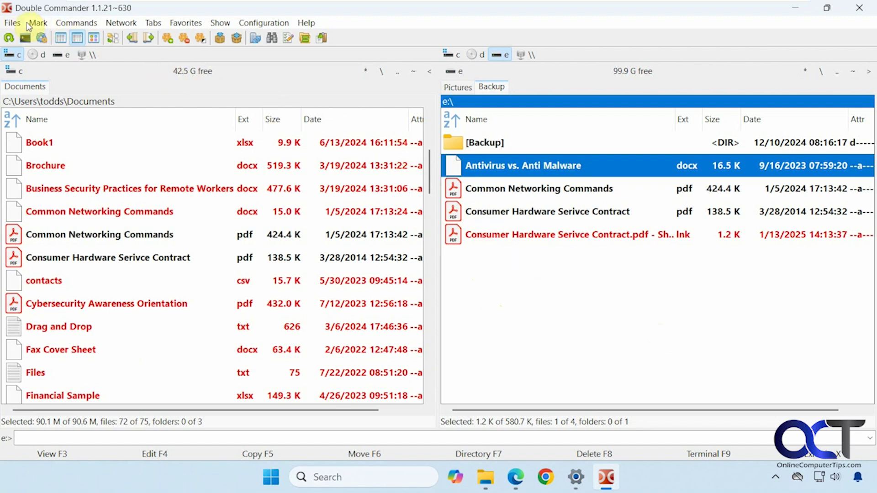
click(13, 22)
mouse_move(77, 23)
click(85, 38)
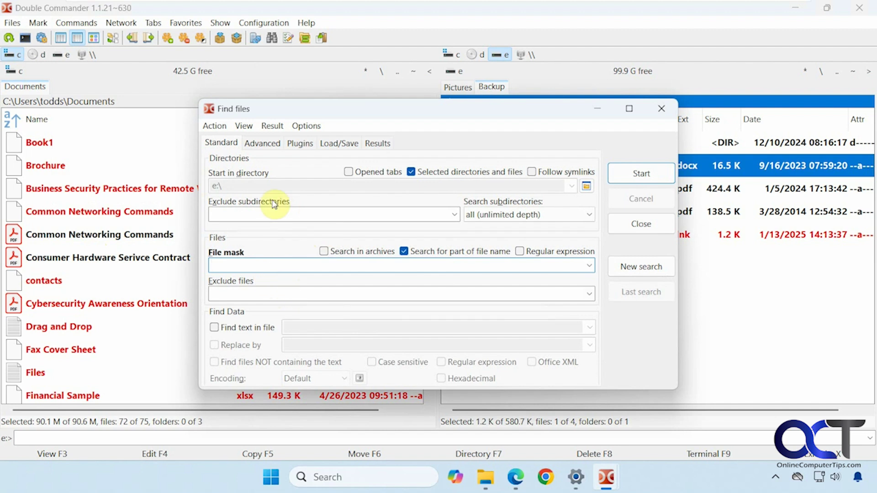
click(262, 144)
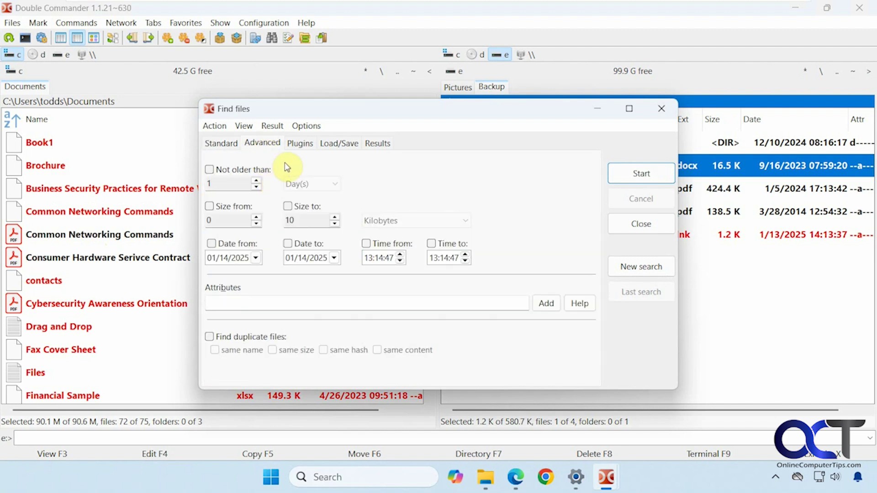
click(299, 145)
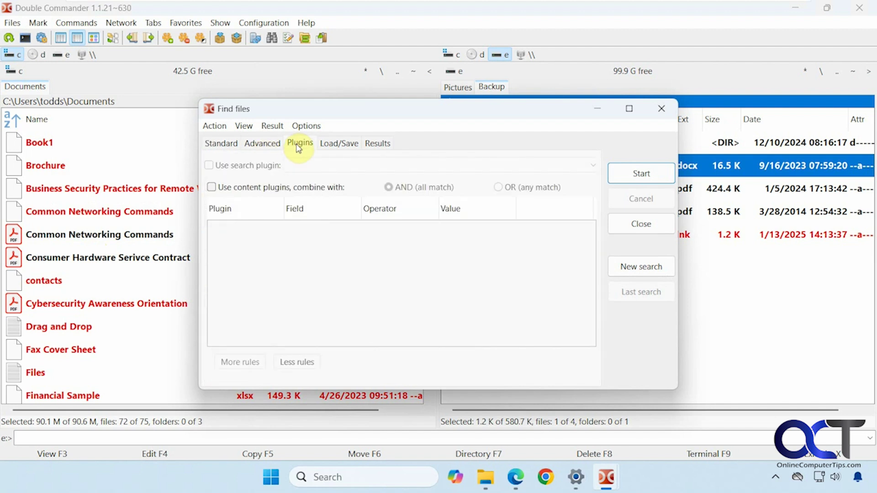
click(330, 145)
click(376, 144)
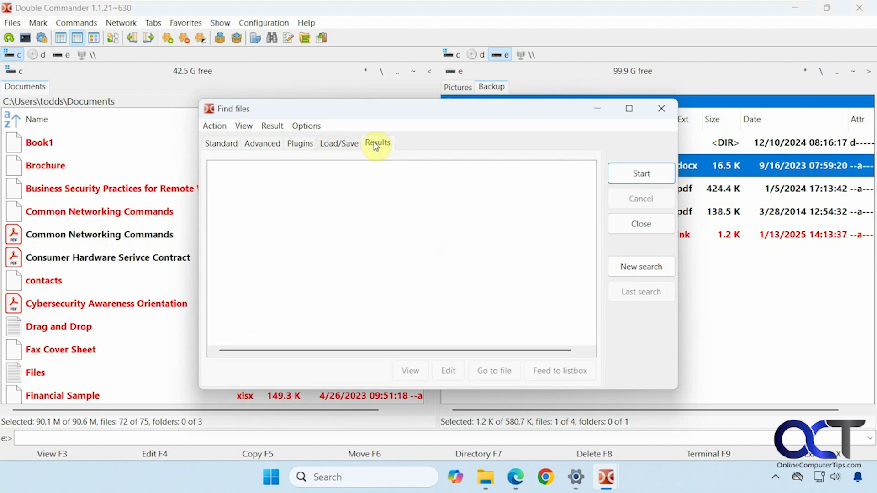
click(222, 143)
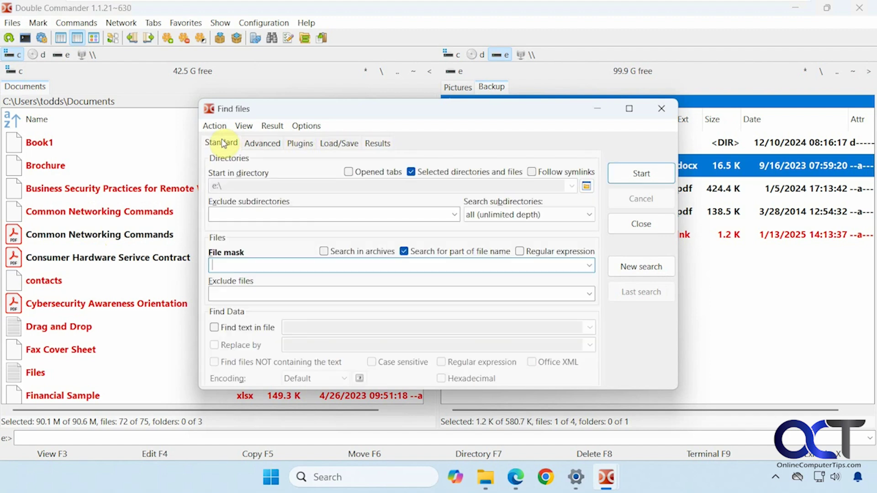
click(641, 223)
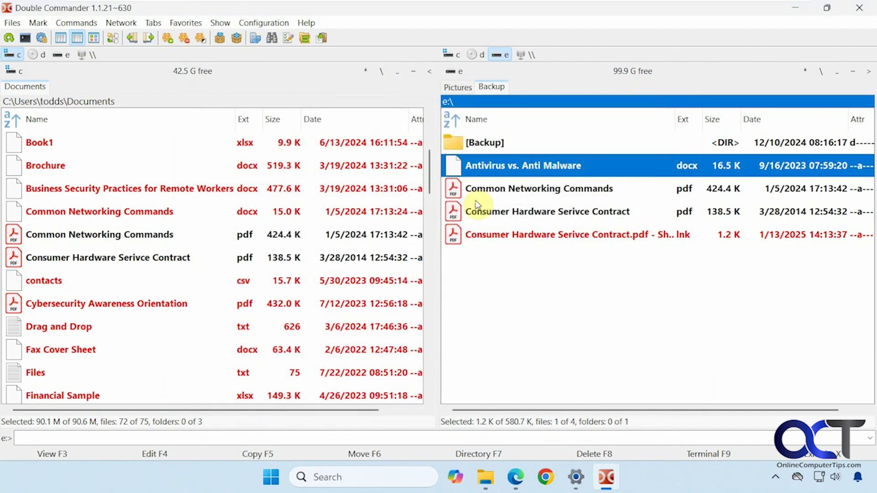
Step: Synchronize Documents to e:\ with a *.docx mask, copying 19 Word files
click(76, 23)
click(106, 90)
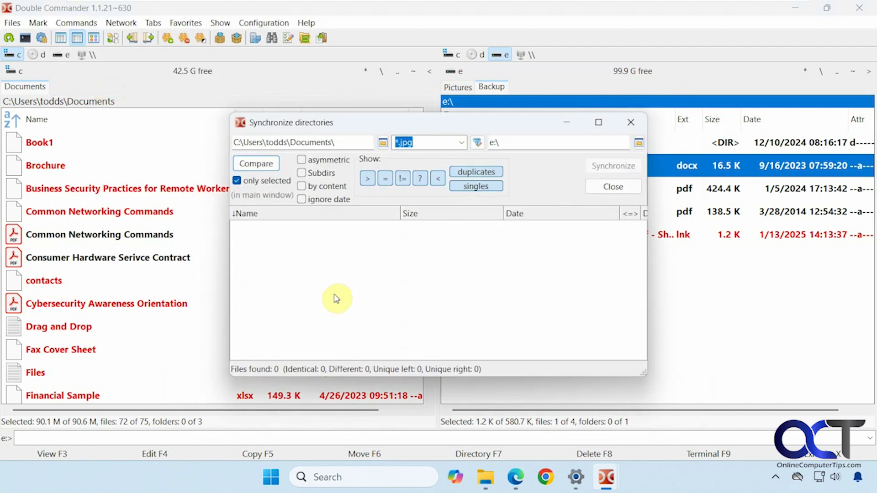
click(400, 142)
drag(400, 142, 432, 142)
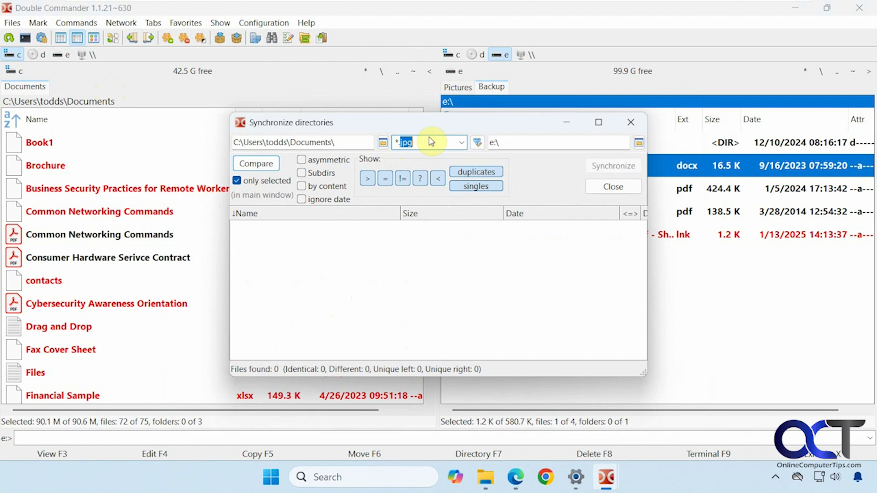
text(docx)
click(257, 164)
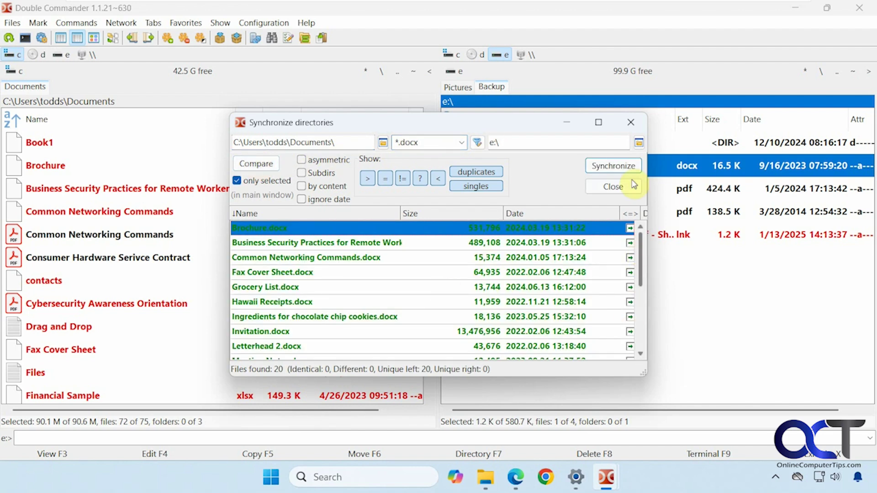
click(599, 122)
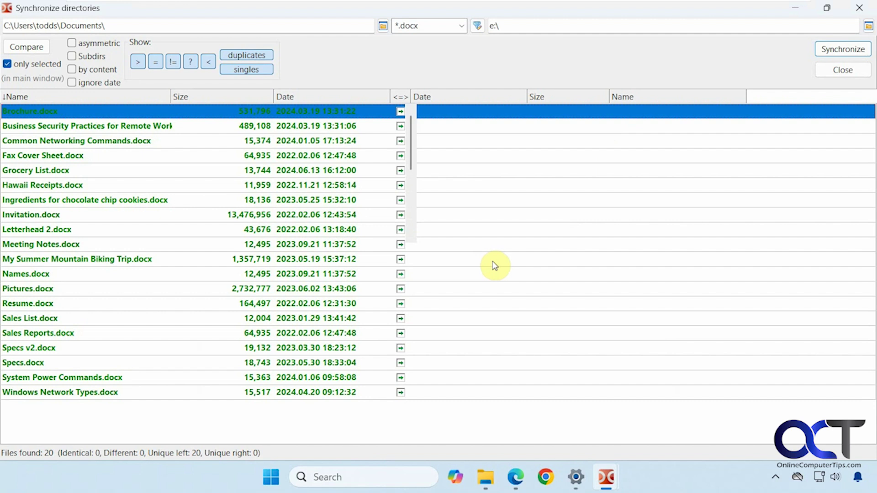
click(183, 157)
click(843, 49)
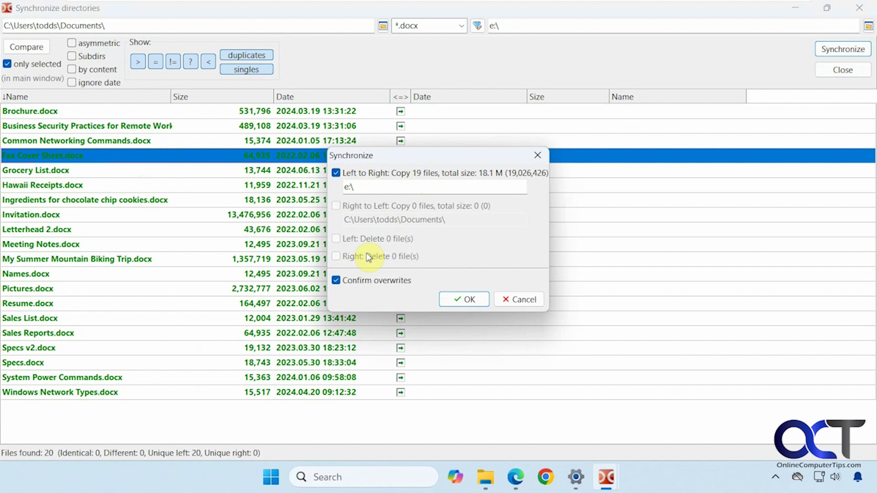
click(458, 301)
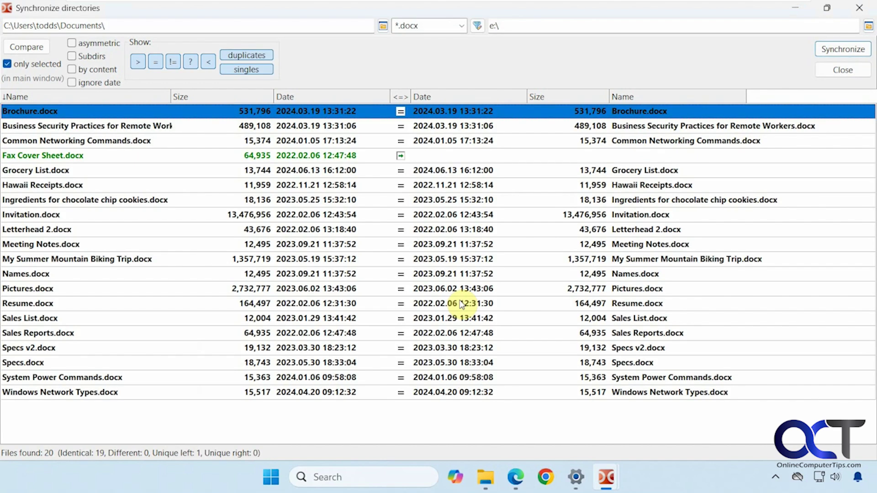
click(842, 70)
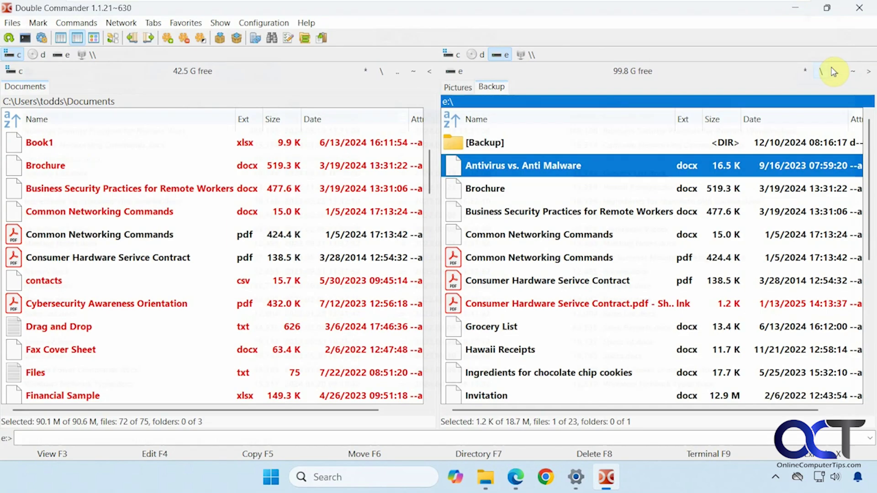
scroll(550, 266, down, 4)
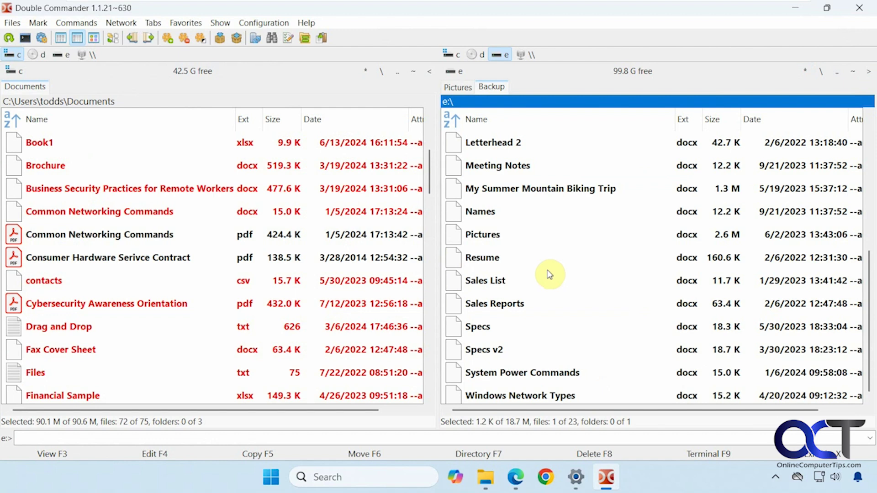
scroll(550, 274, up, 4)
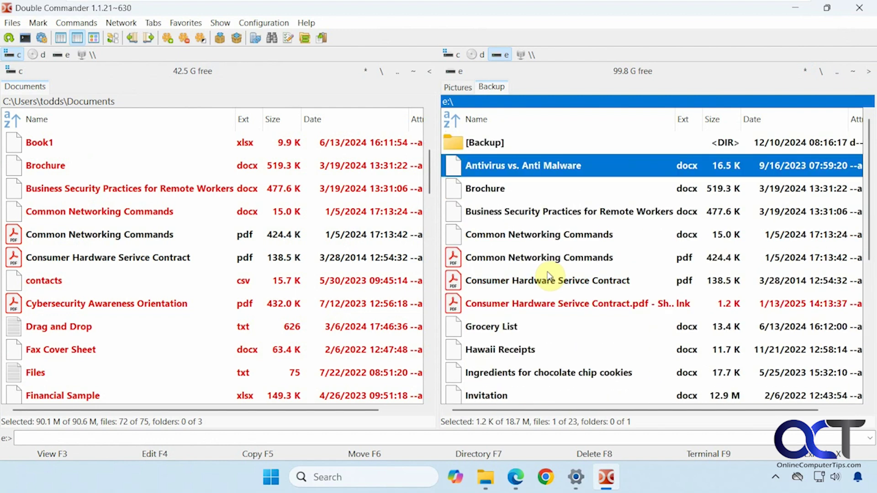